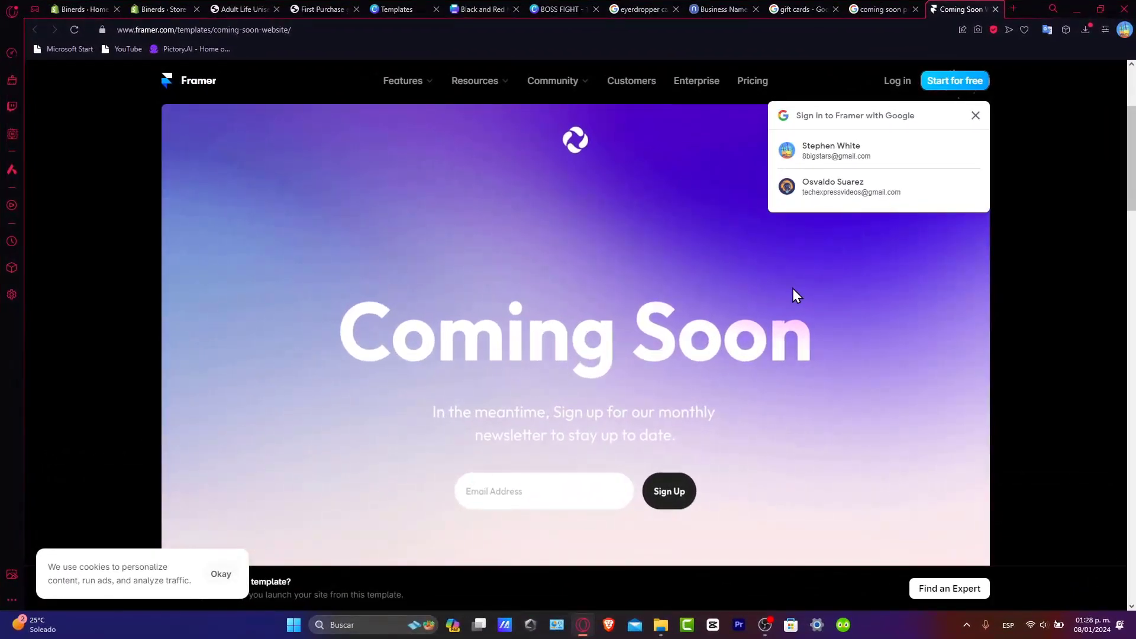
Step: Switch to the Shopify admin, dismiss the trial notice, and open Settings on Store details
scroll(794, 289, "down", 15)
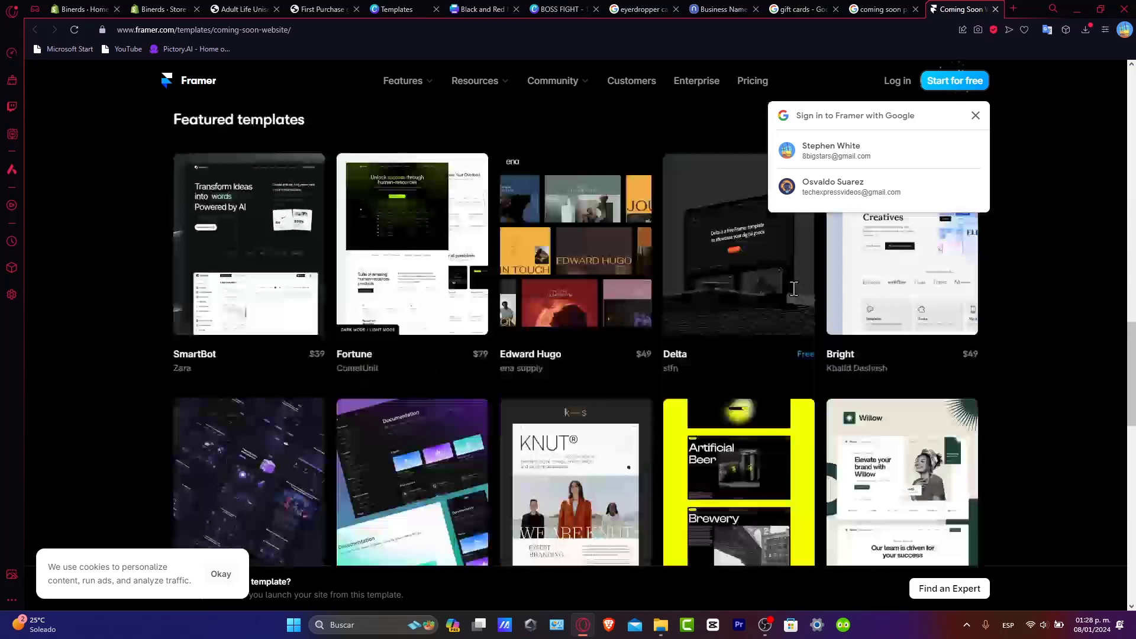
scroll(794, 296, "down", 3)
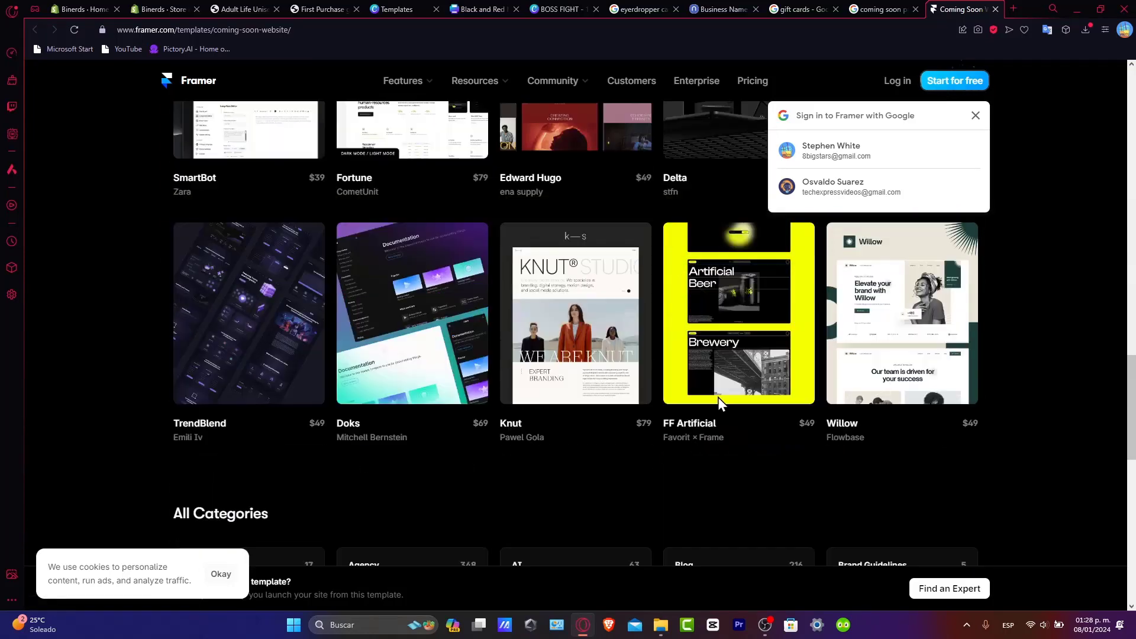
scroll(718, 396, "up", 10)
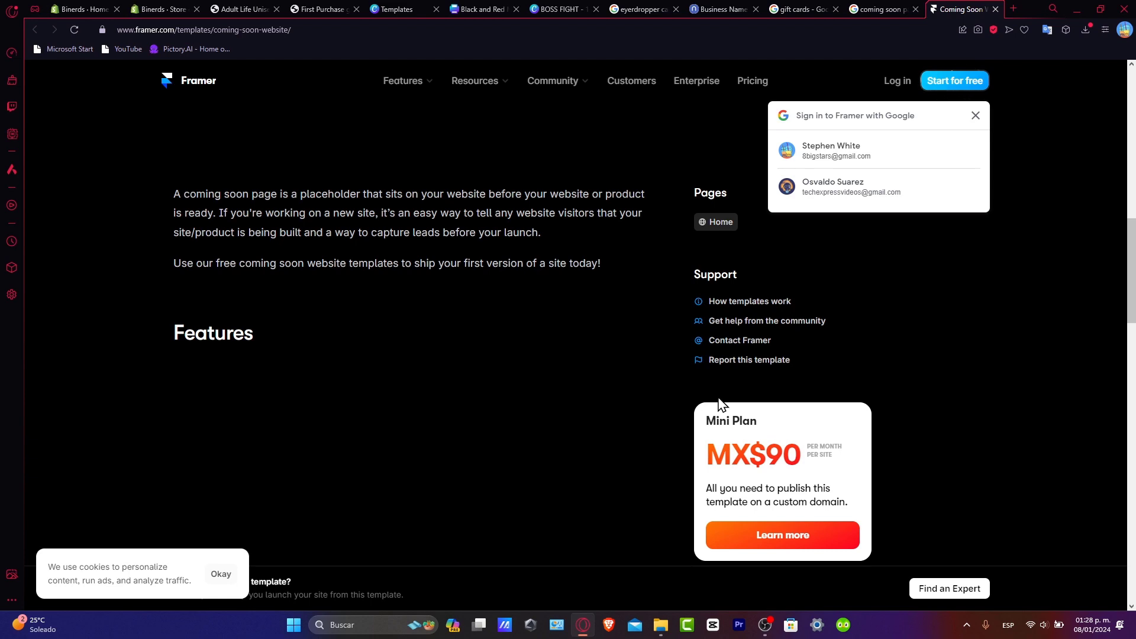
scroll(733, 444, "up", 10)
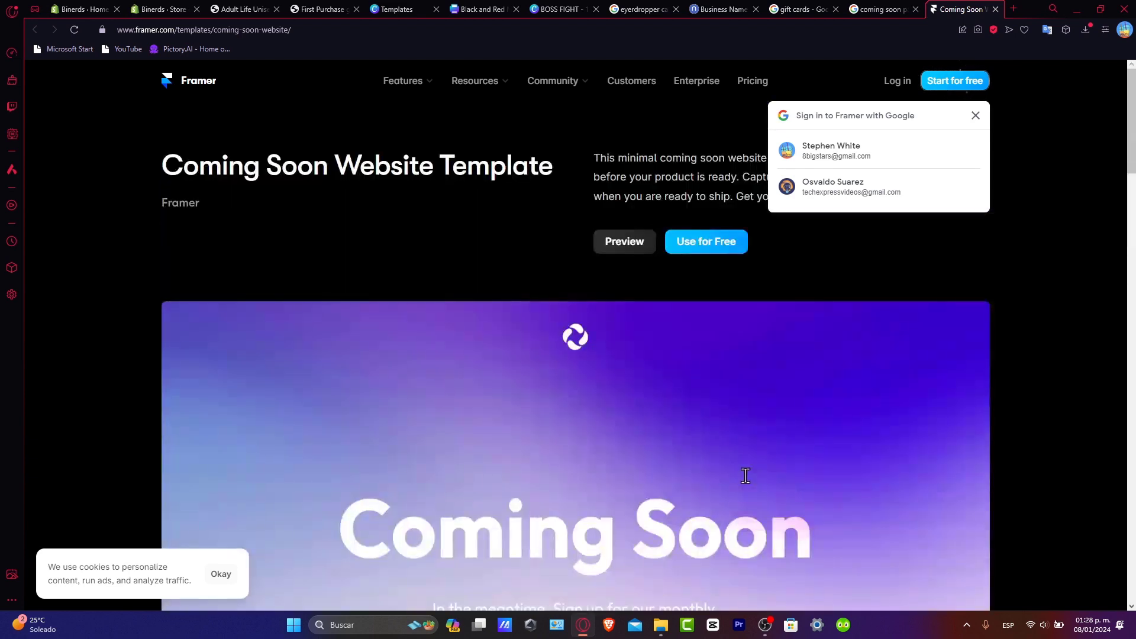
scroll(787, 473, "down", 3)
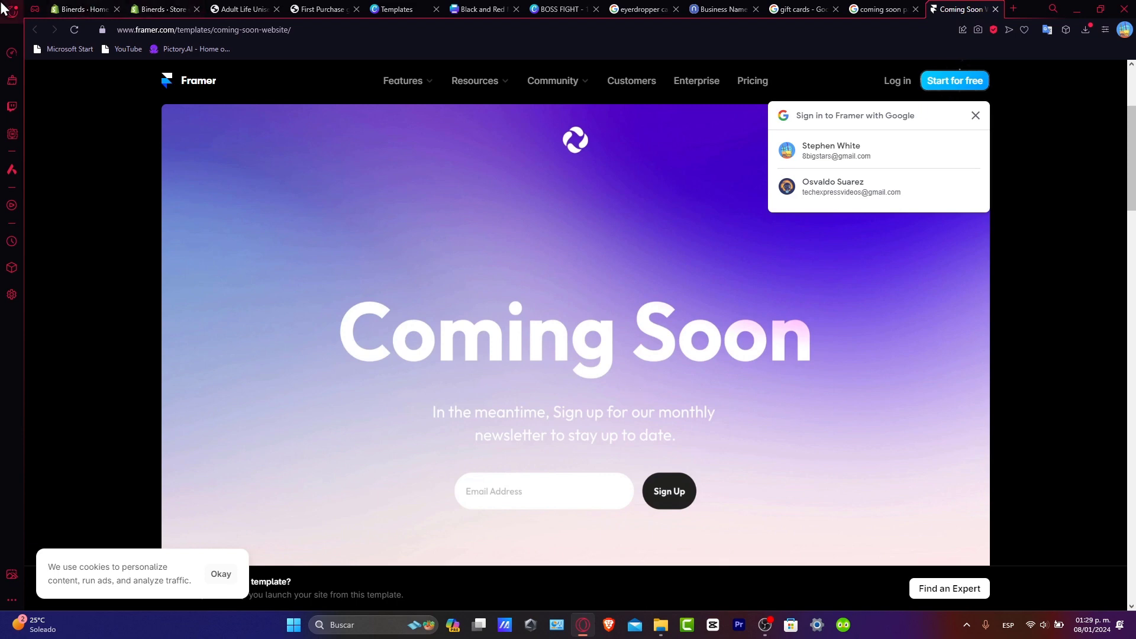
left_click(83, 9)
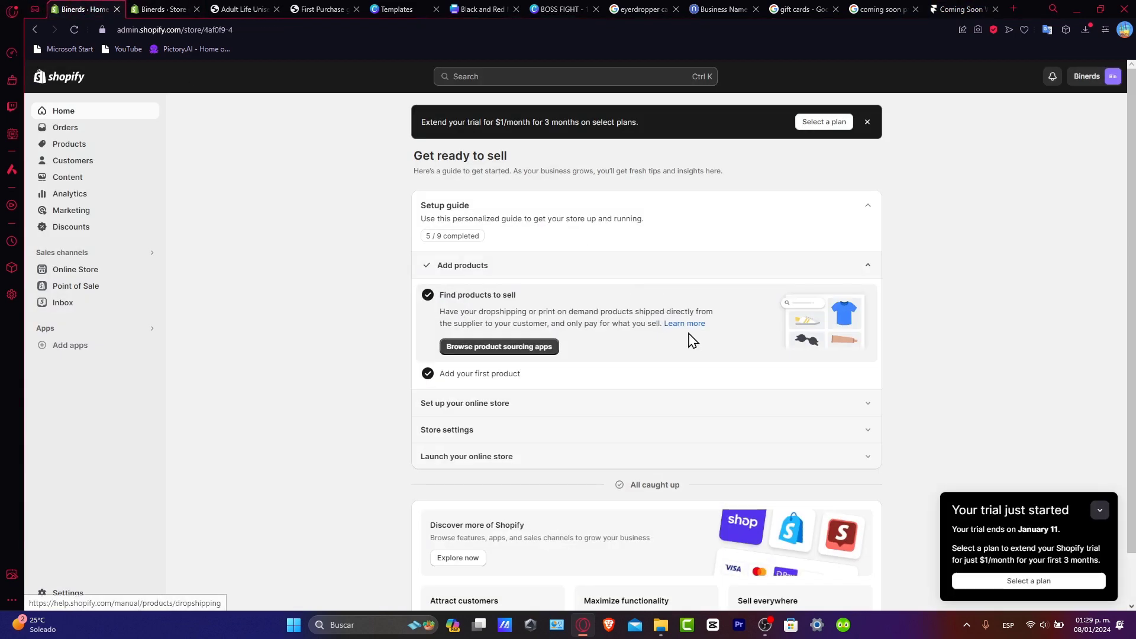
left_click(1100, 511)
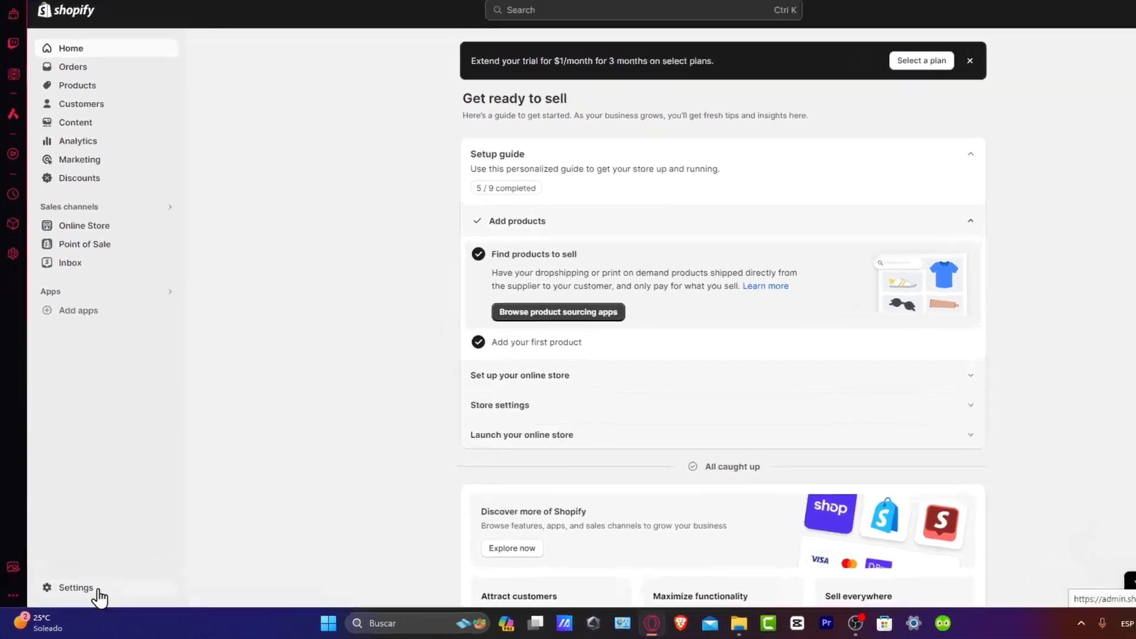
left_click(89, 594)
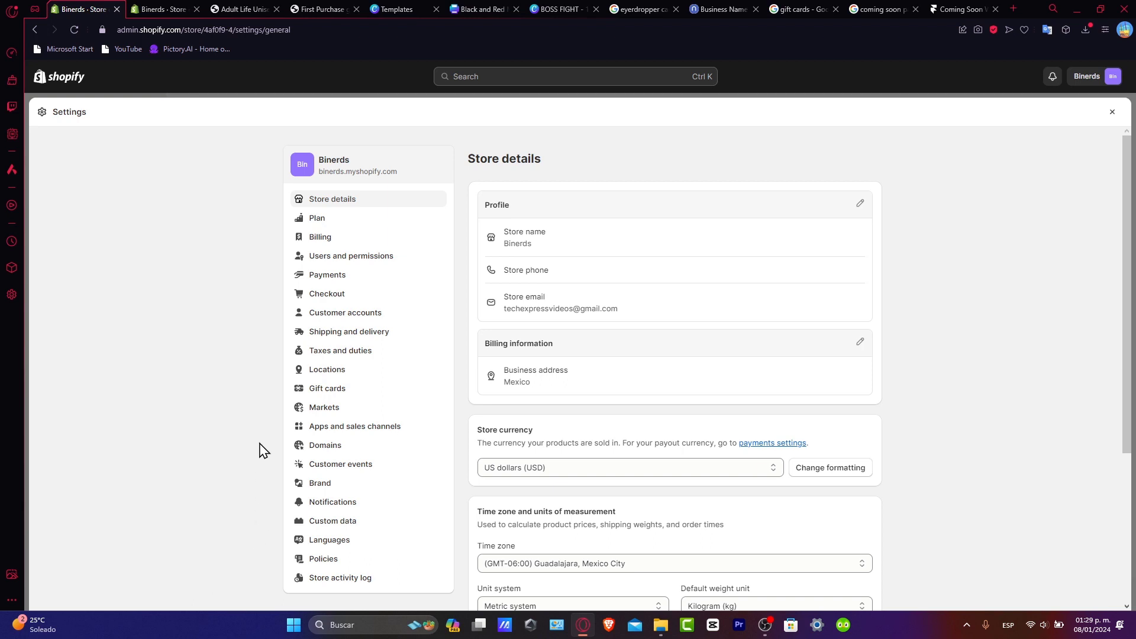
scroll(388, 317, "down", 3)
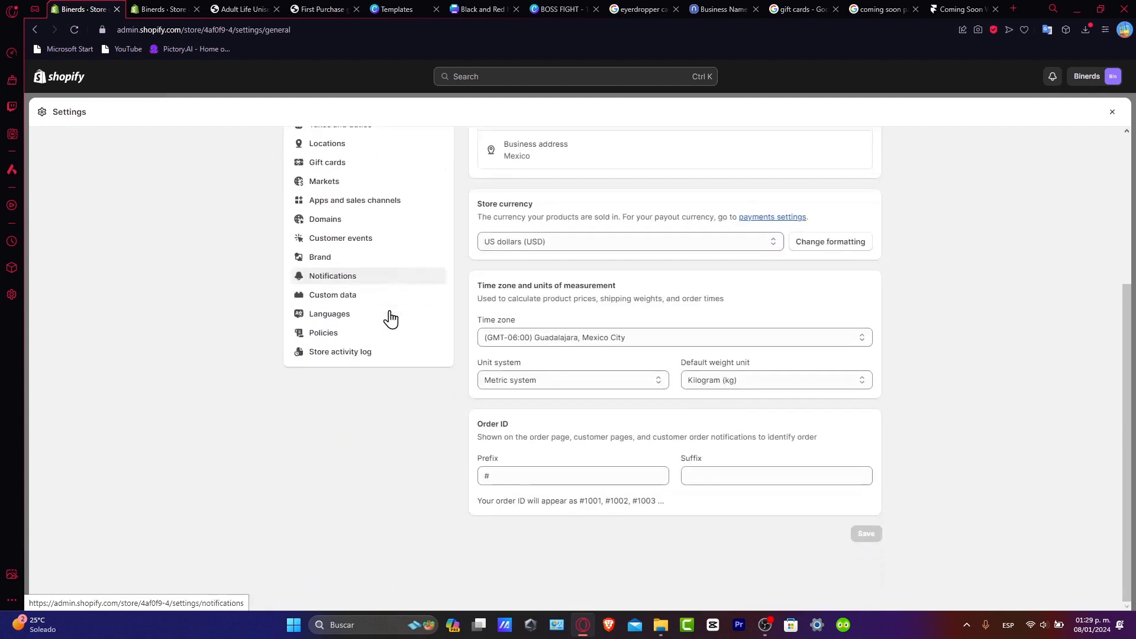
scroll(388, 318, "up", 3)
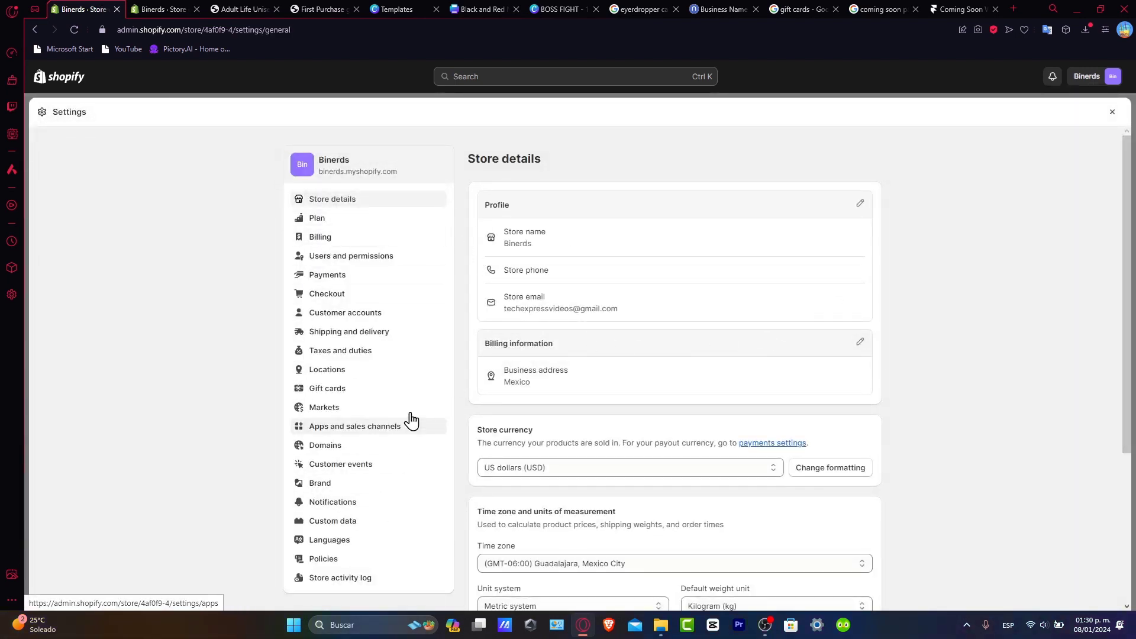
Step: Close Settings and open Online Store Preferences, scrolled to the Password protection section
left_click(1112, 113)
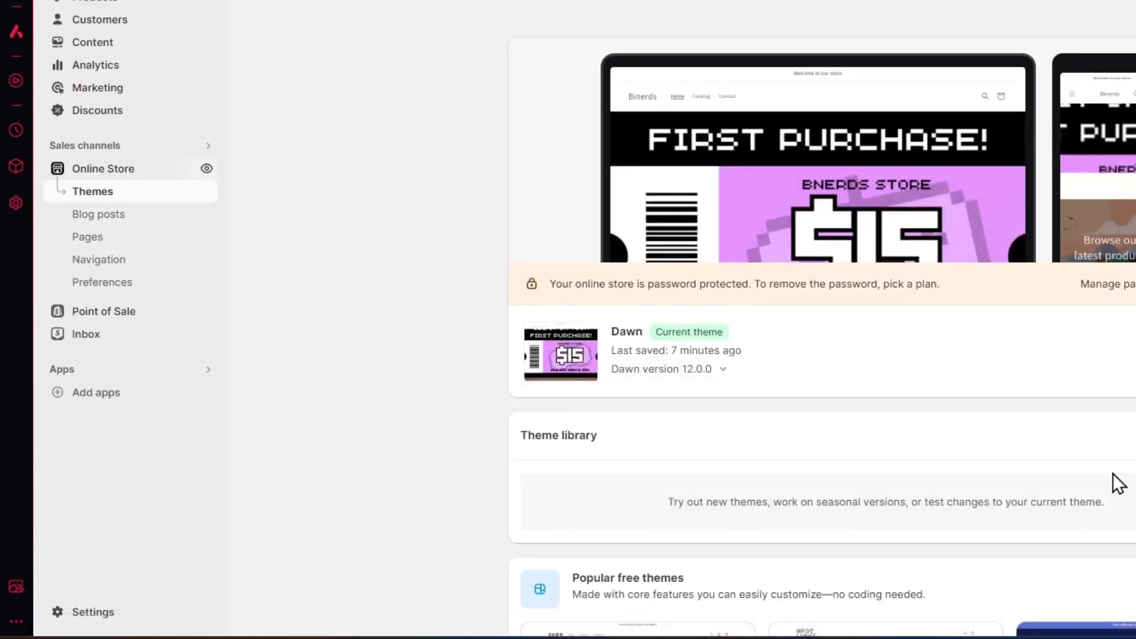
left_click(88, 283)
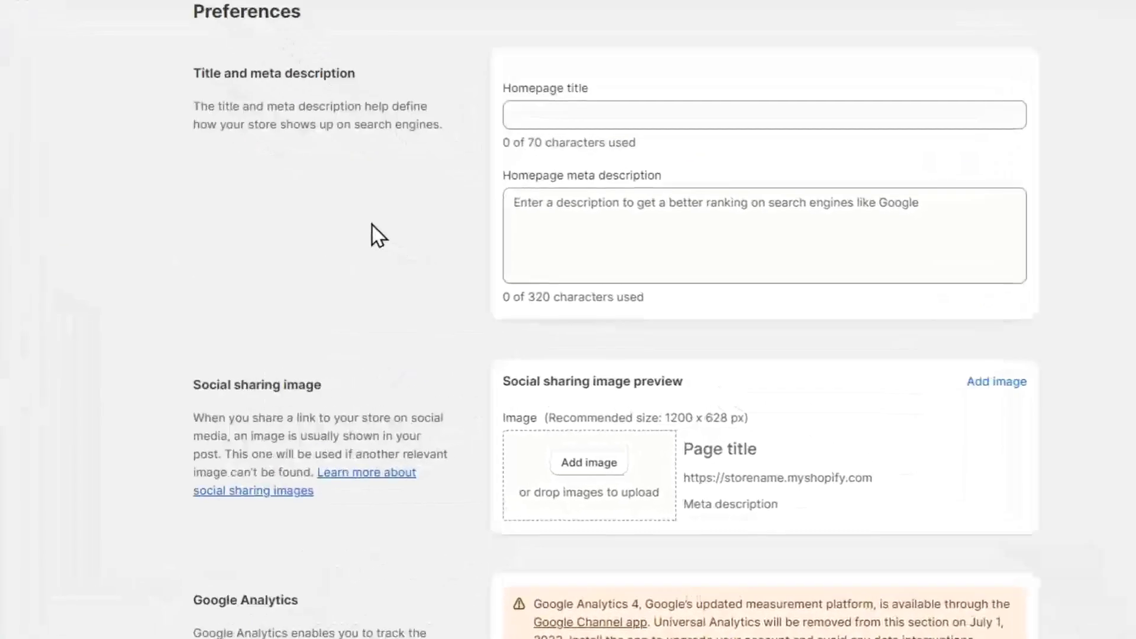
scroll(372, 225, "down", 15)
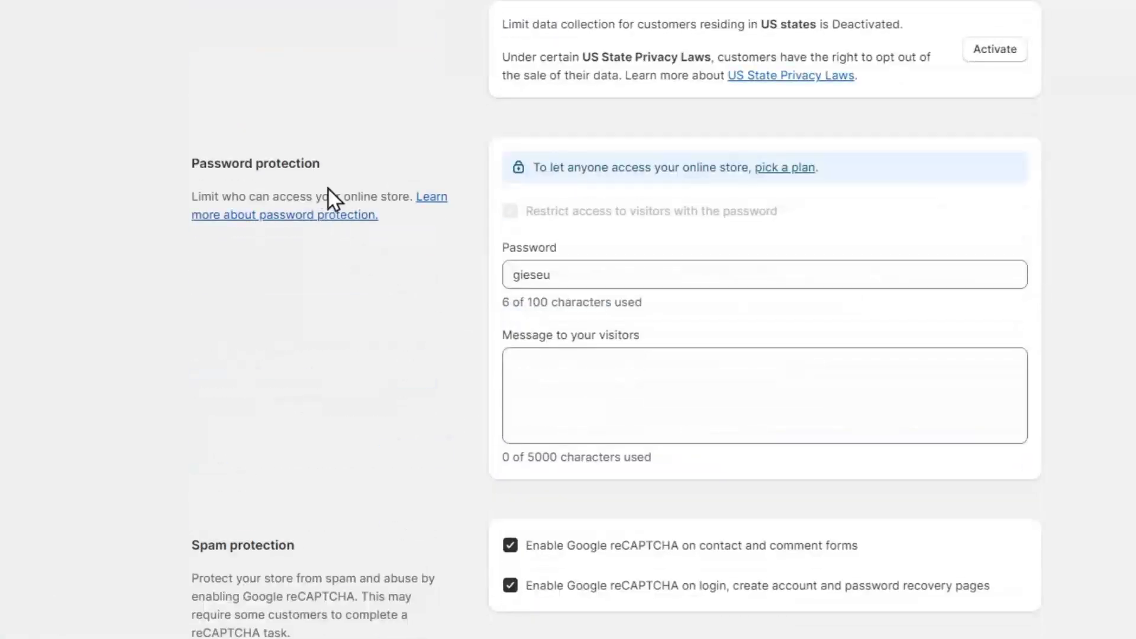
left_click_drag(297, 174, 197, 159)
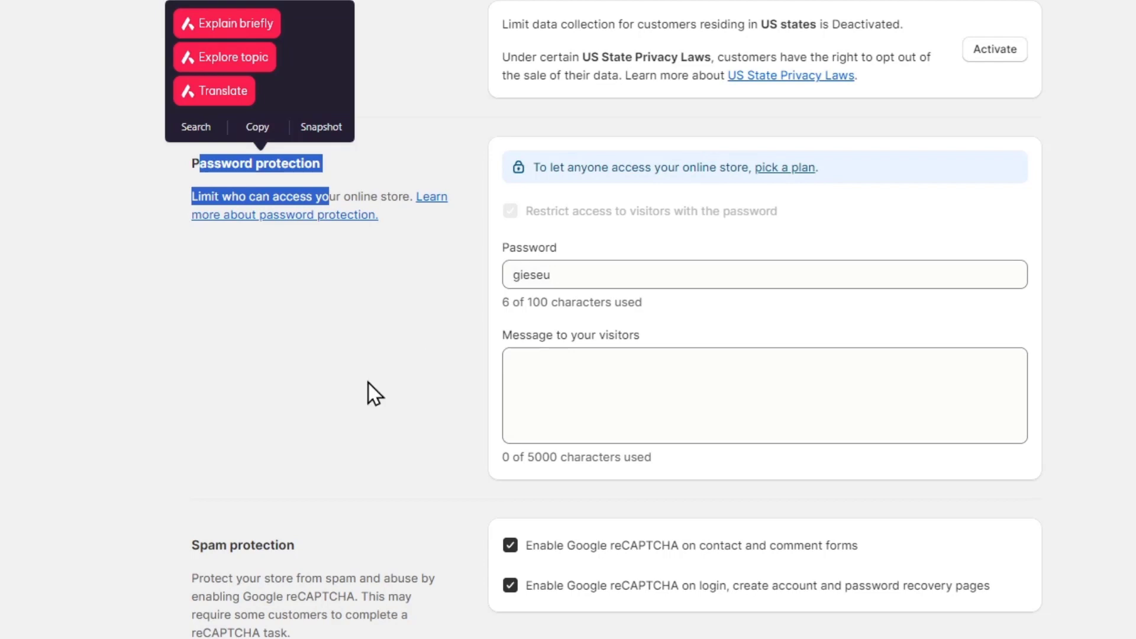
Step: Replace the store password and write a 'Coming Soon' visitor message about upcoming gaming products
double_click(644, 275)
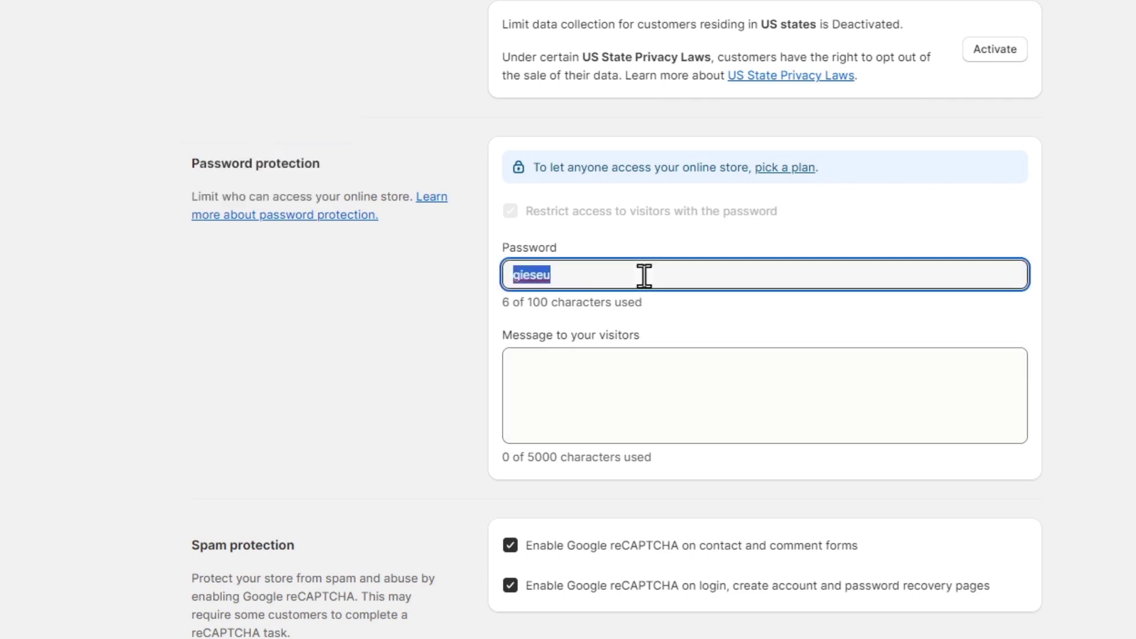
type("012345678")
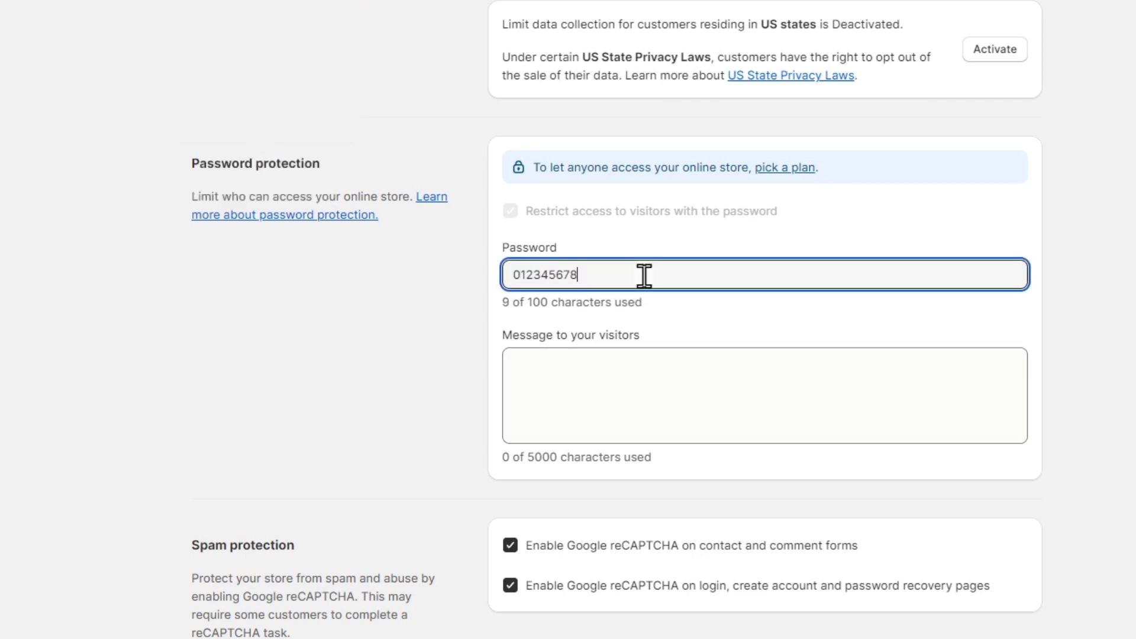
type("9")
left_click(659, 394)
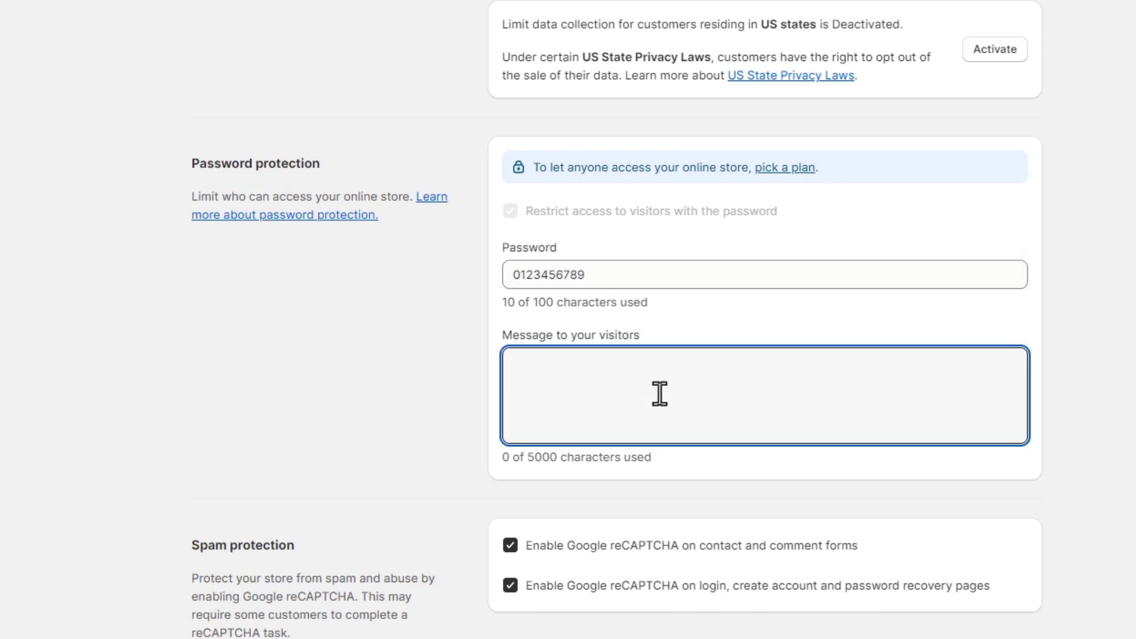
type("Coming Soon")
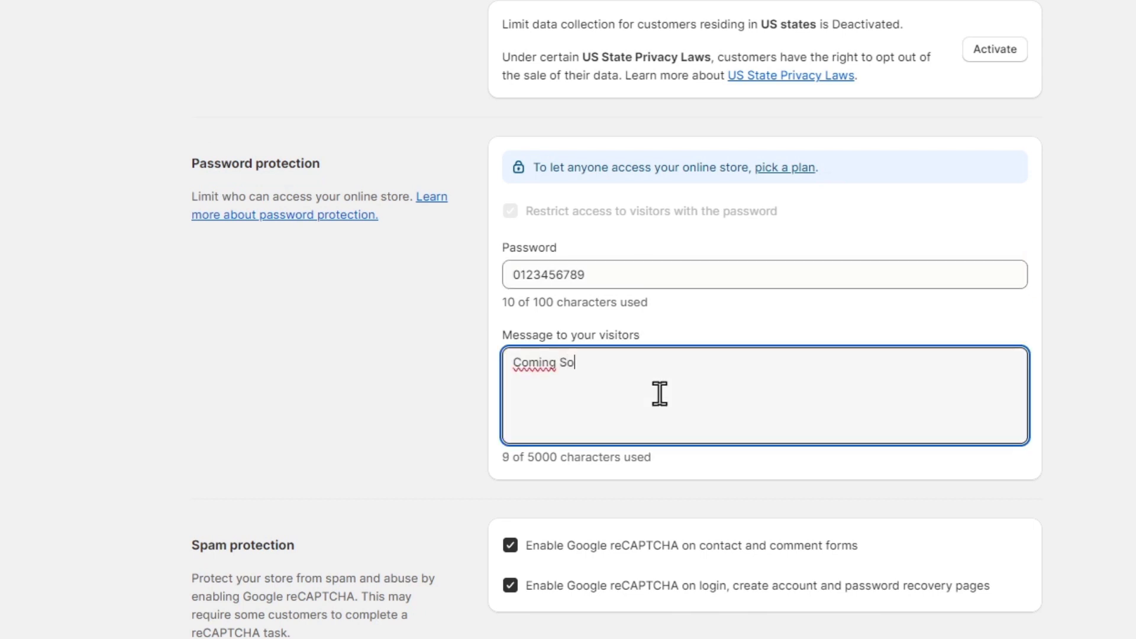
key("Return")
key("Return")
type("We ")
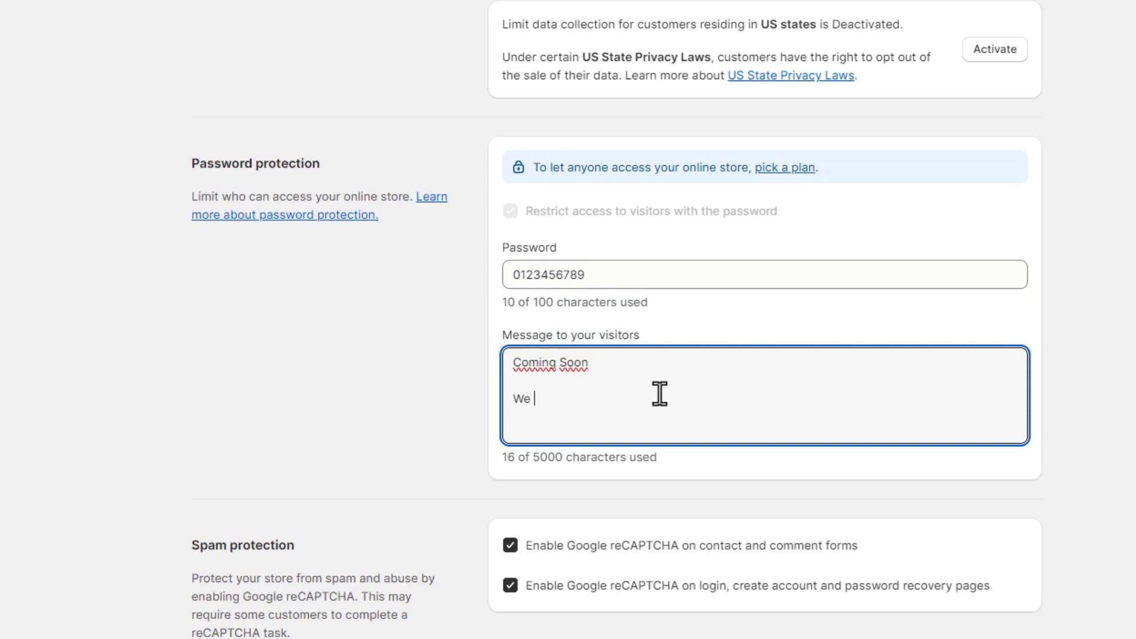
type("are working to ")
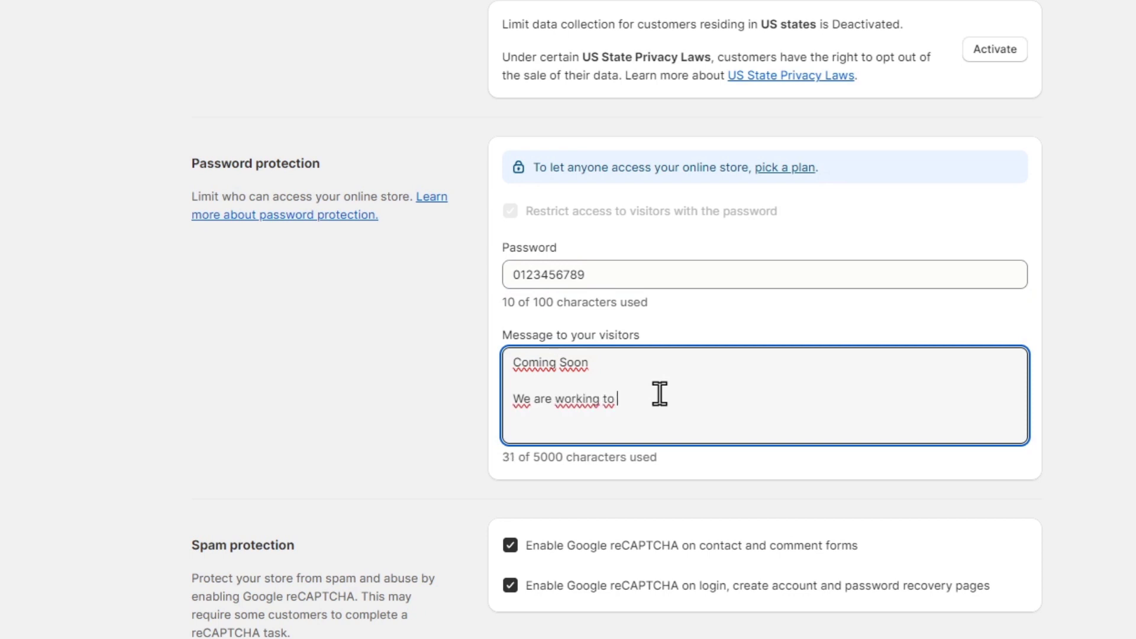
type("reach")
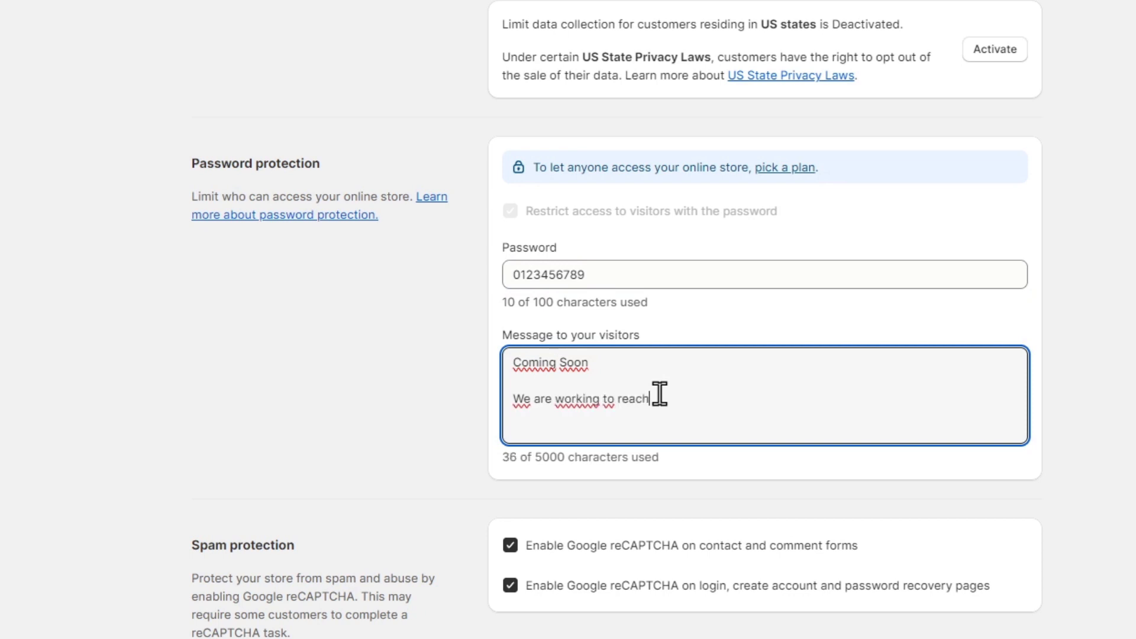
type(" the best produ")
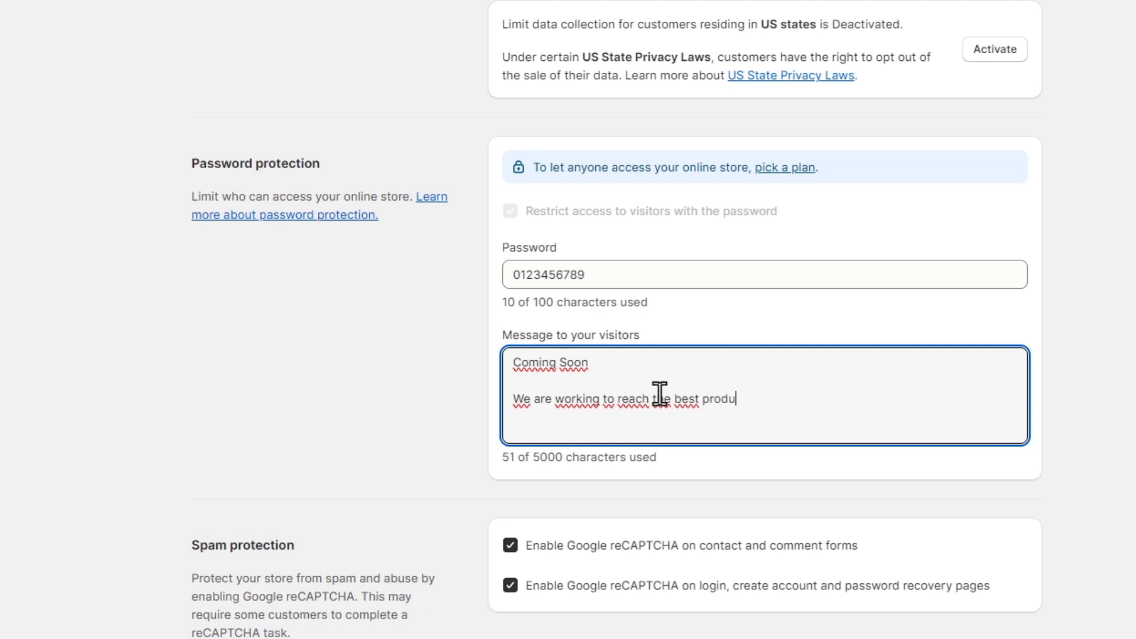
type("cts for your gaming stuff.")
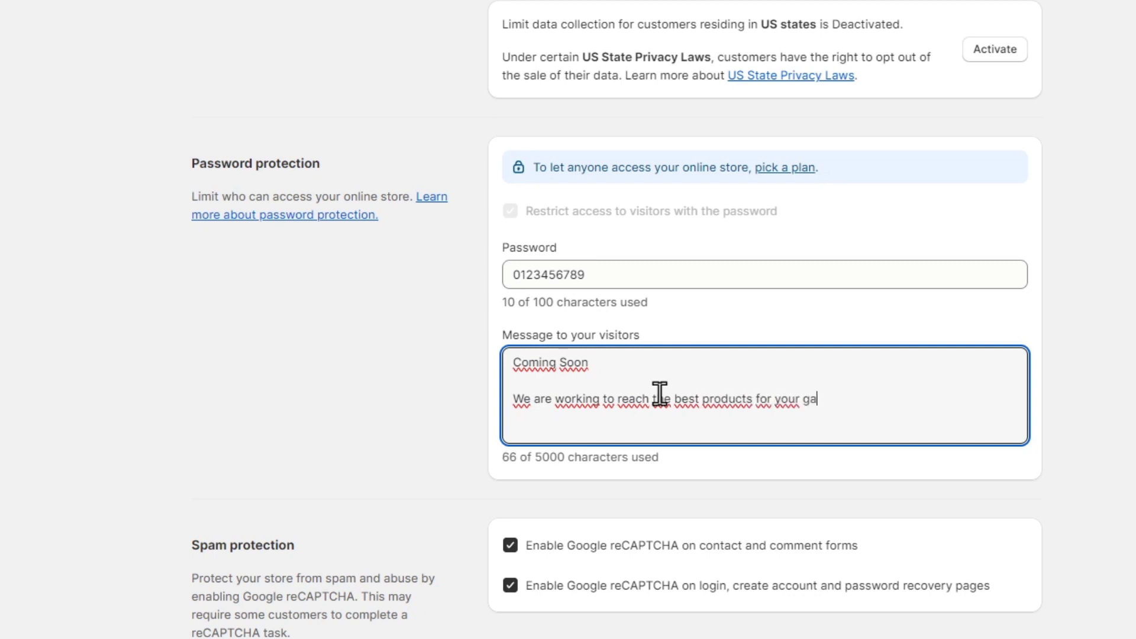
key("Return")
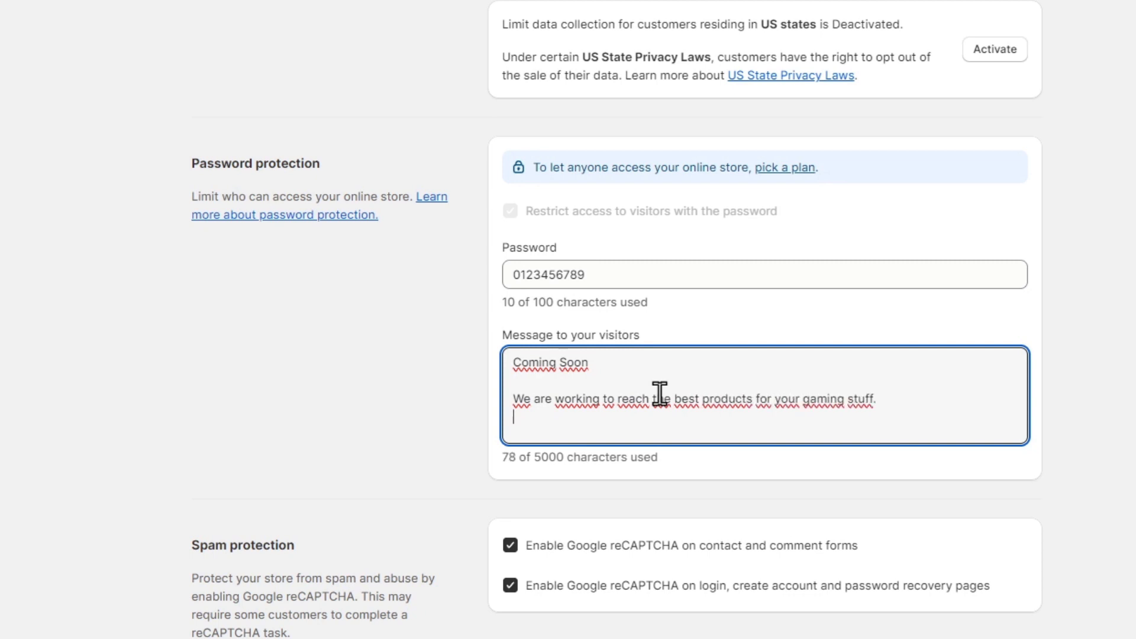
type("Please be patient.")
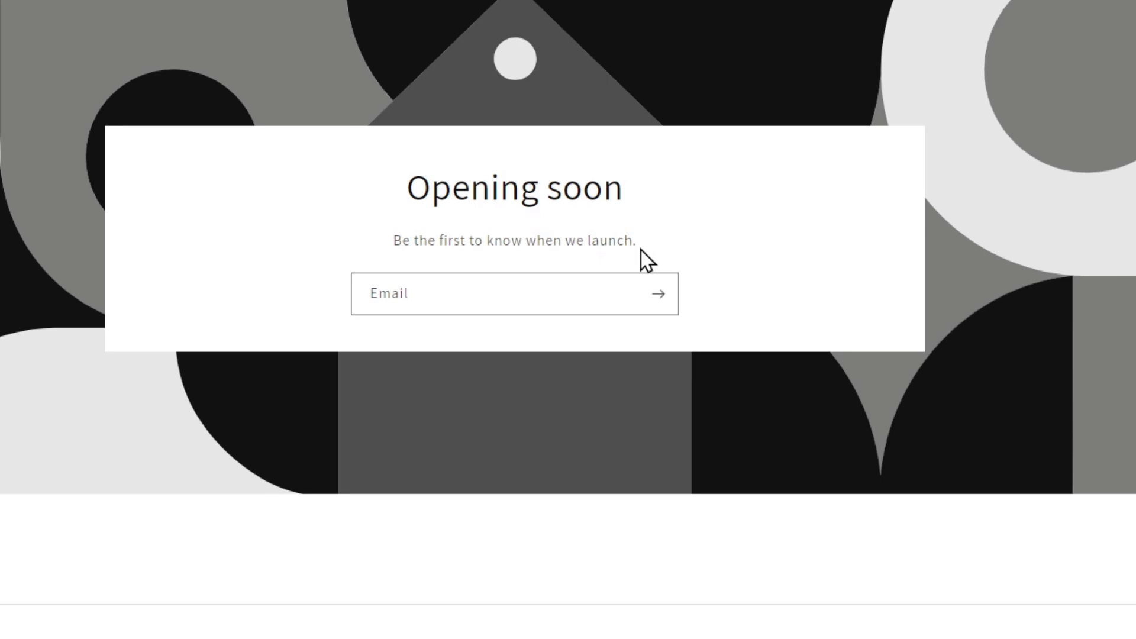
Step: Highlight the 'Opening soon' heading and text on the storefront password page, then deselect it
left_click_drag(413, 185, 633, 249)
left_click(715, 286)
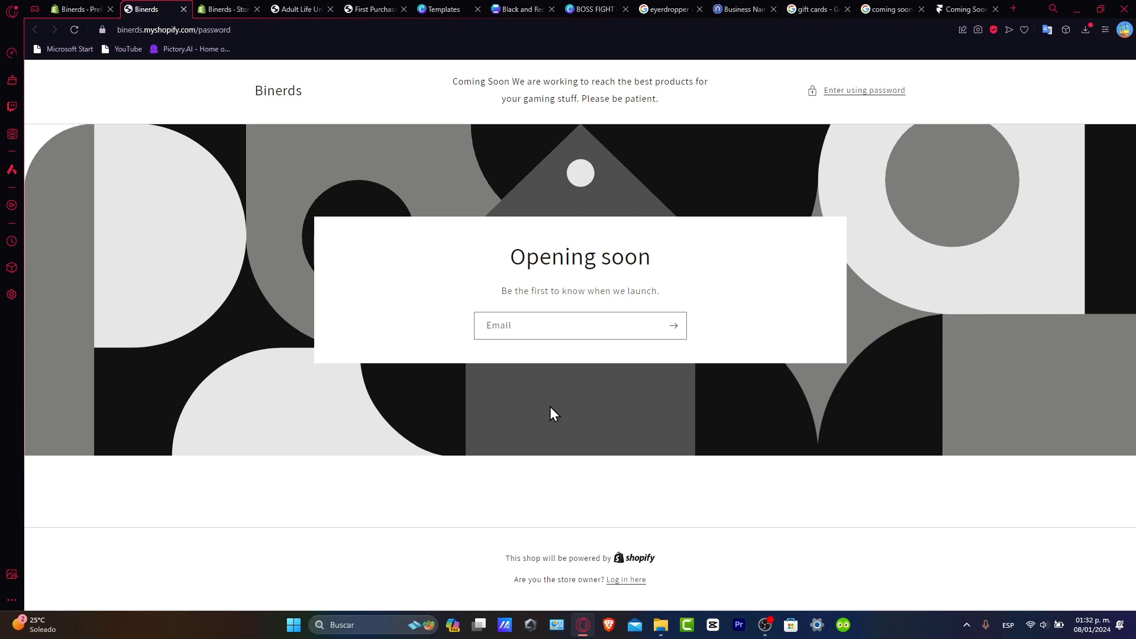
Step: From Themes, browse apps and start installing PageFly Landing Page Builder
left_click(92, 7)
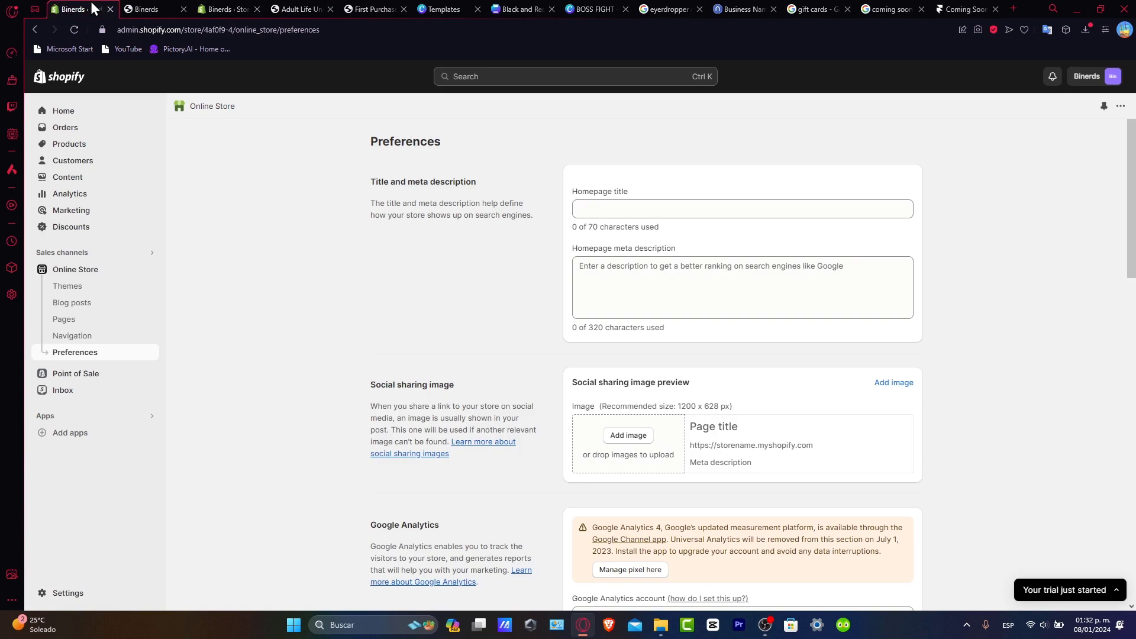
left_click(103, 270)
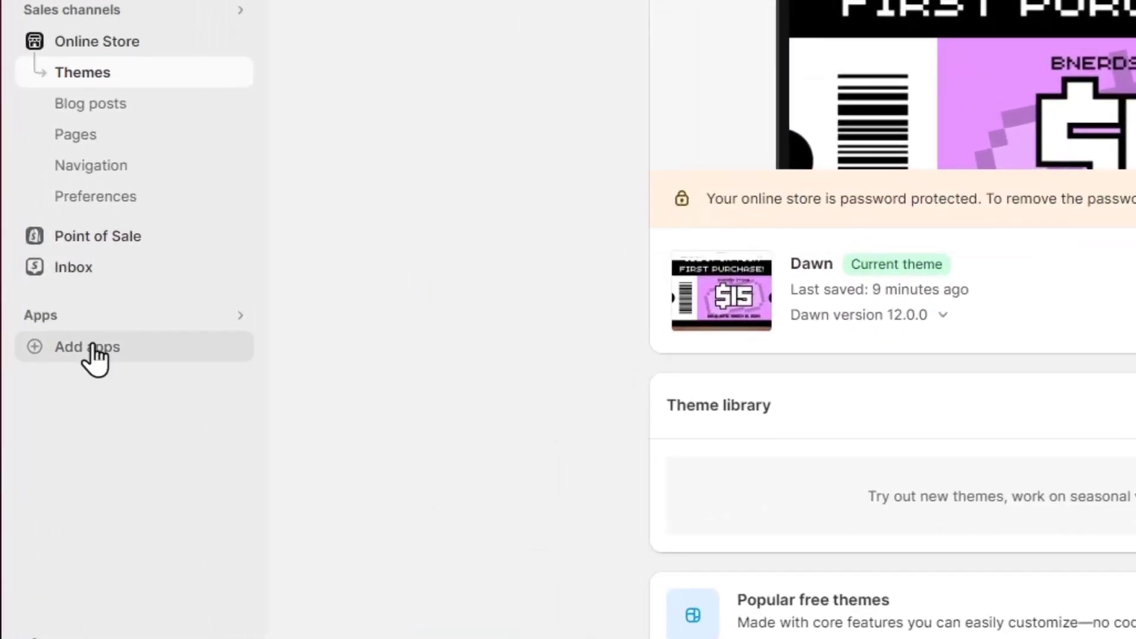
left_click(95, 347)
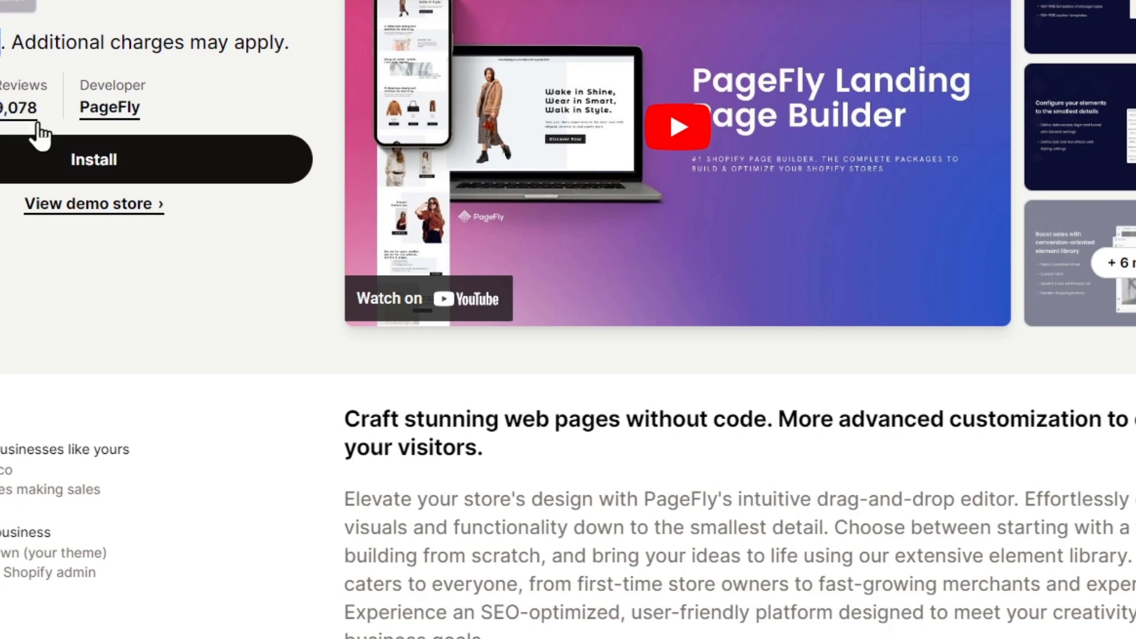
left_click(104, 169)
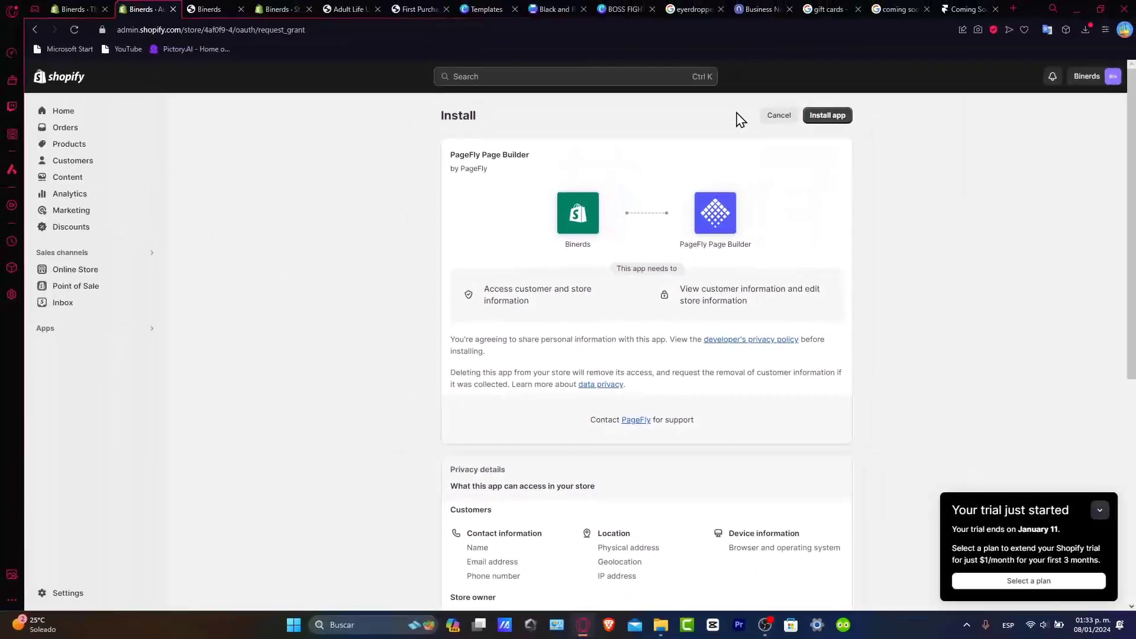
Step: Approve the PageFly install and open its empty Pages section via 'Create your first page'
left_click(841, 118)
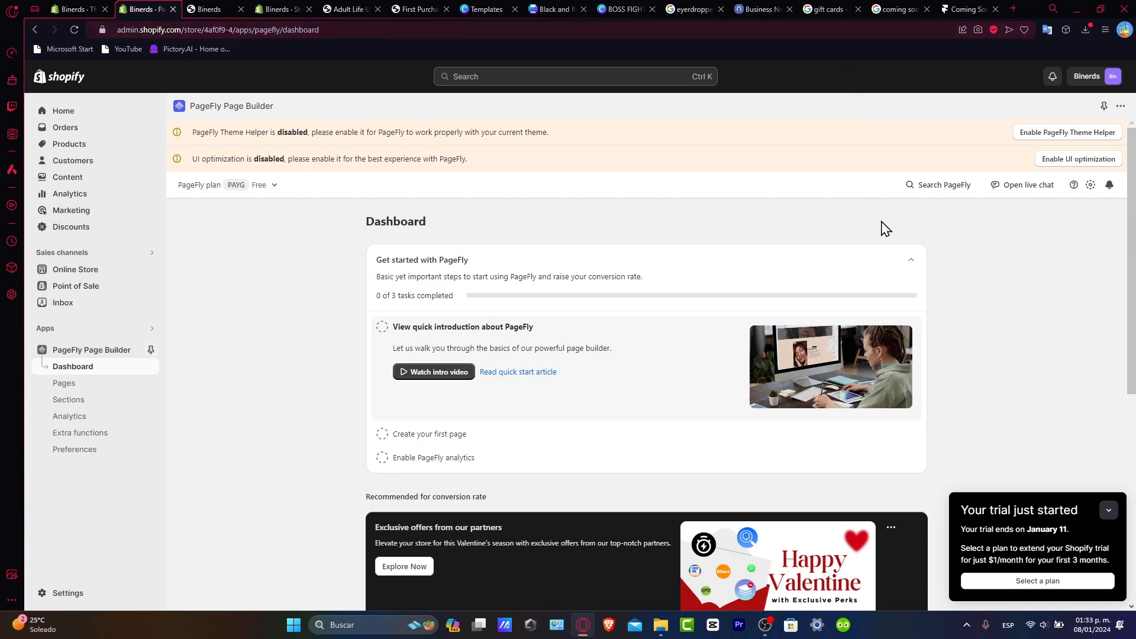
scroll(887, 260, "down", 5)
scroll(854, 302, "up", 2)
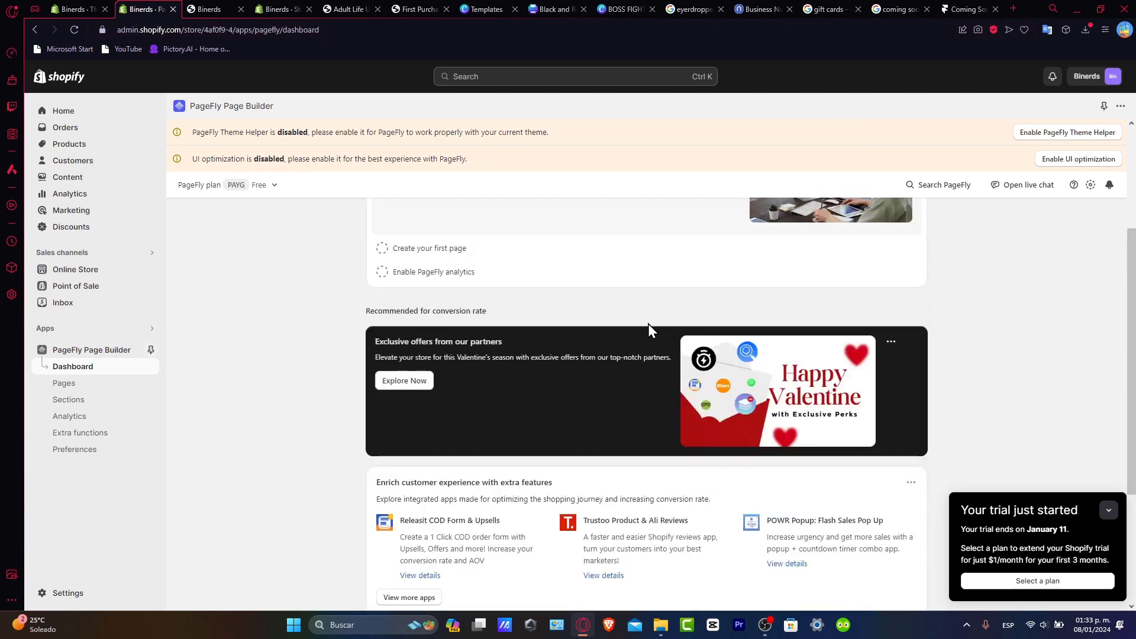
scroll(648, 325, "up", 3)
left_click(482, 436)
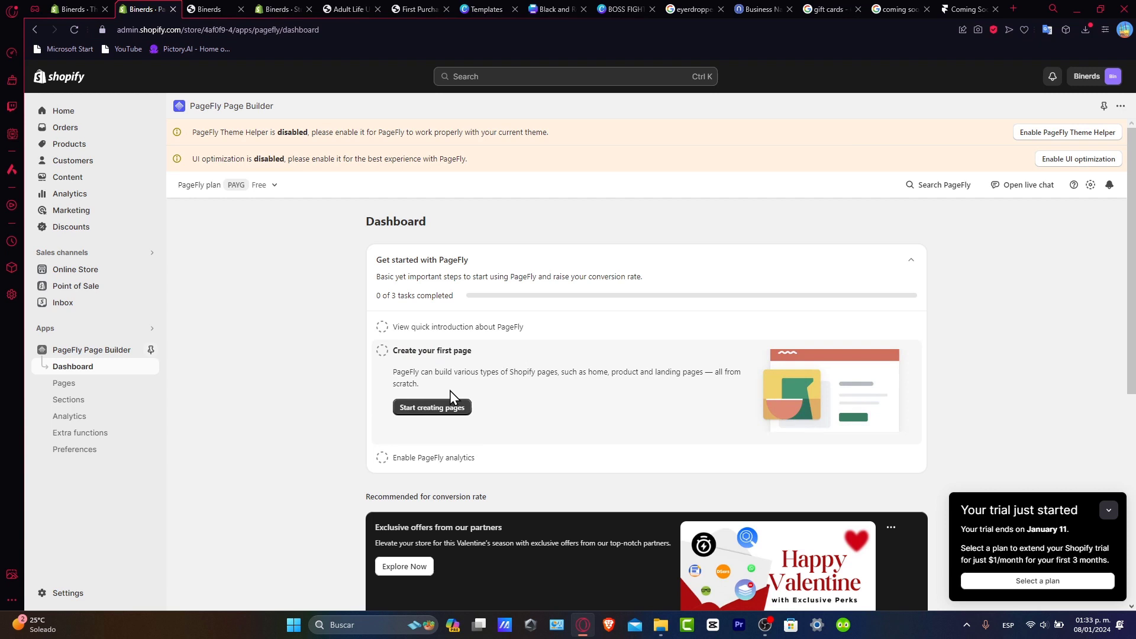
left_click(432, 407)
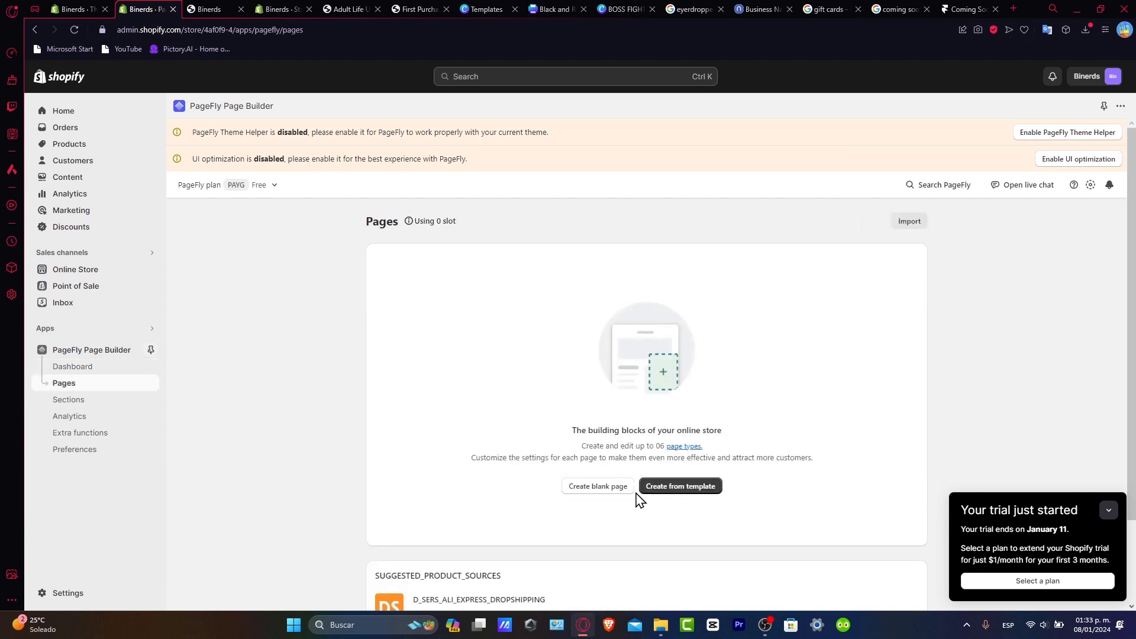
Step: Filter PageFly's templates to PASSWORD pages and browse the coming-soon options
left_click(668, 490)
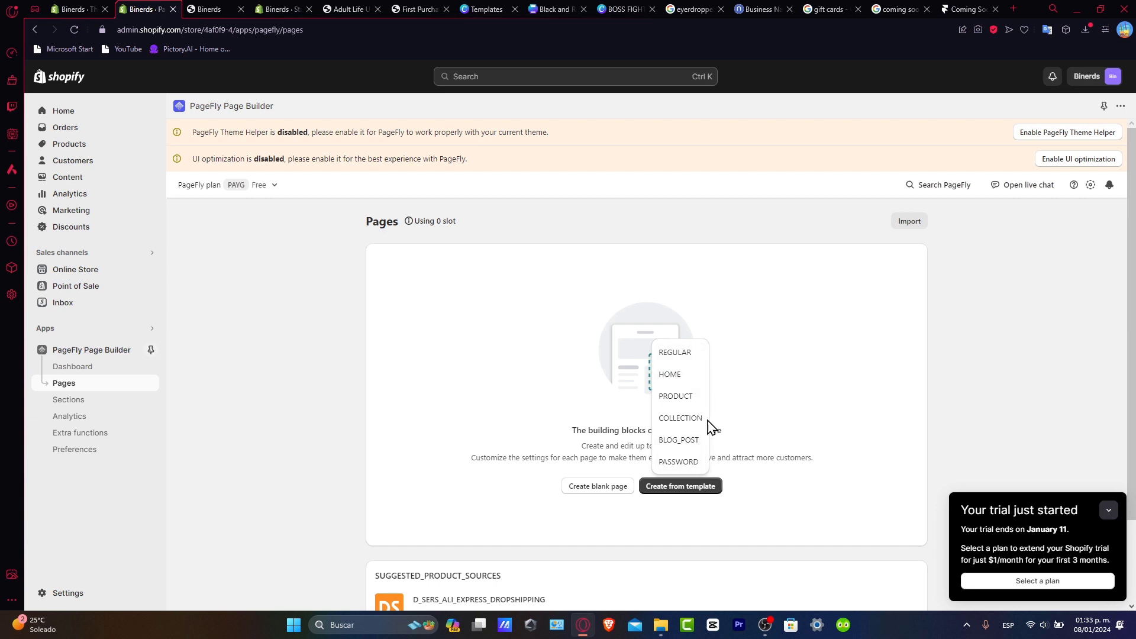
left_click(690, 464)
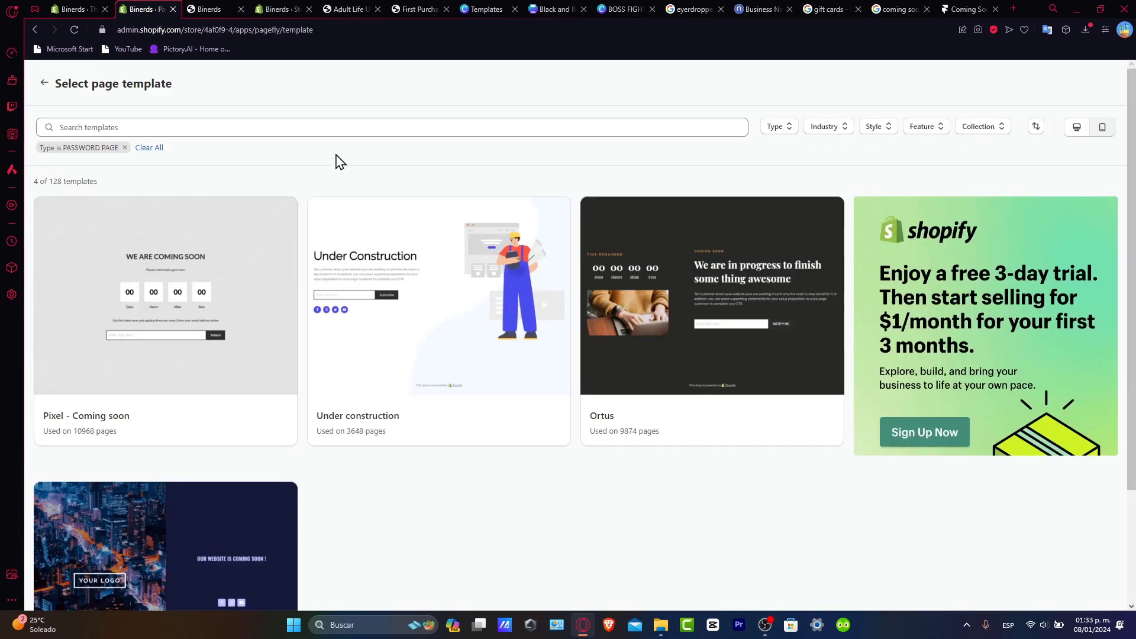
mouse_move(279, 256)
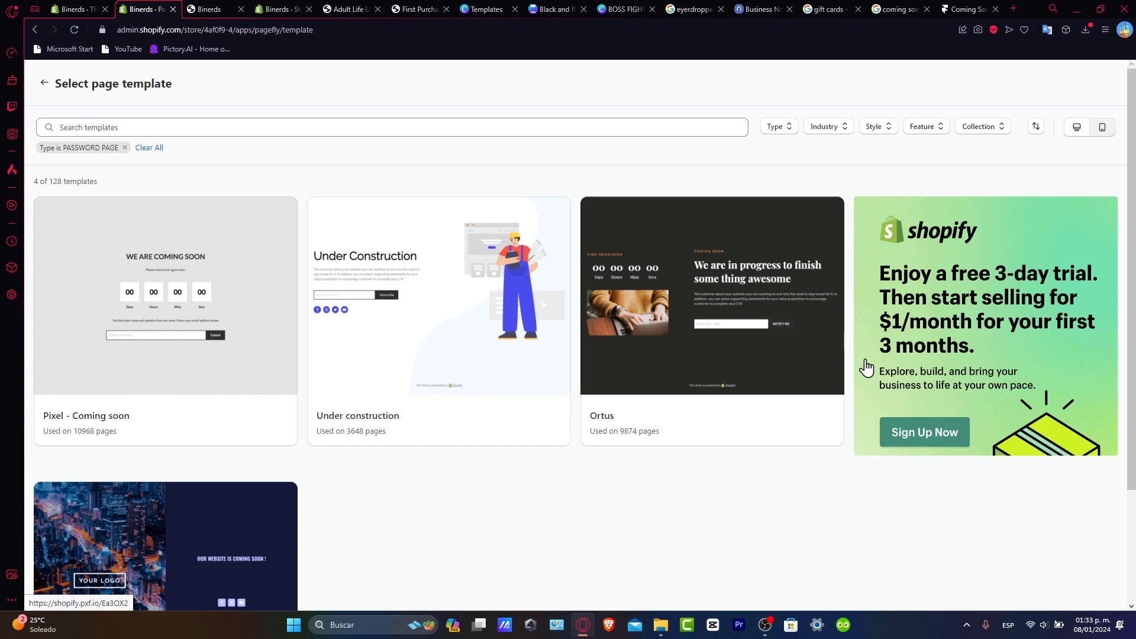
scroll(366, 428, "down", 1)
scroll(365, 428, "down", 2)
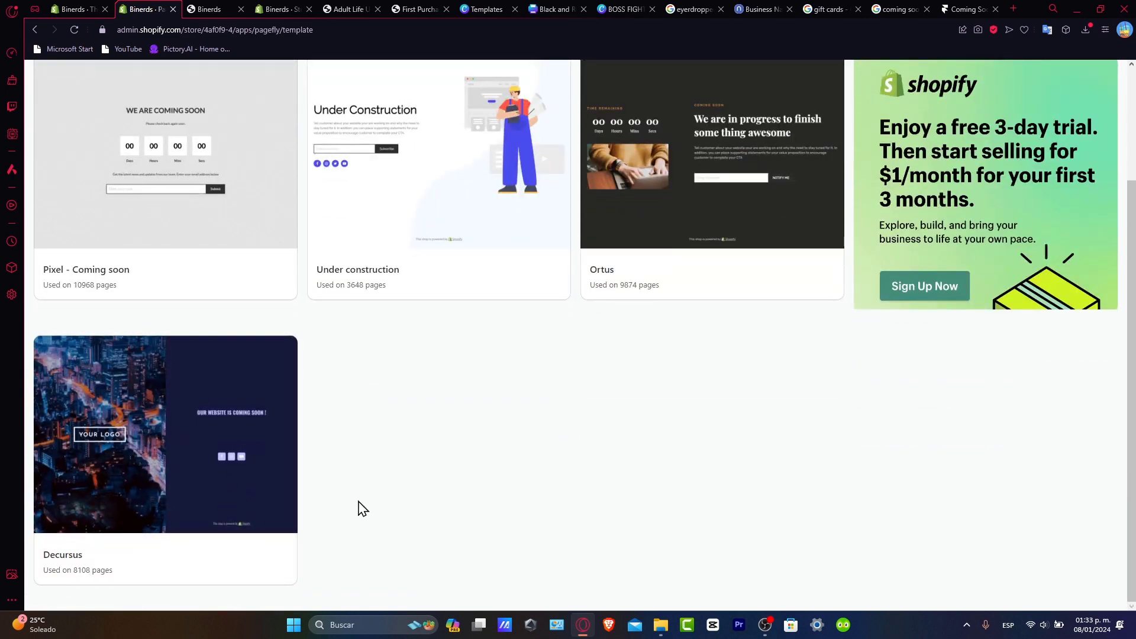
scroll(442, 547, "up", 3)
Step: Create a page from the Pixel - Coming soon template and select its whole section
mouse_move(229, 381)
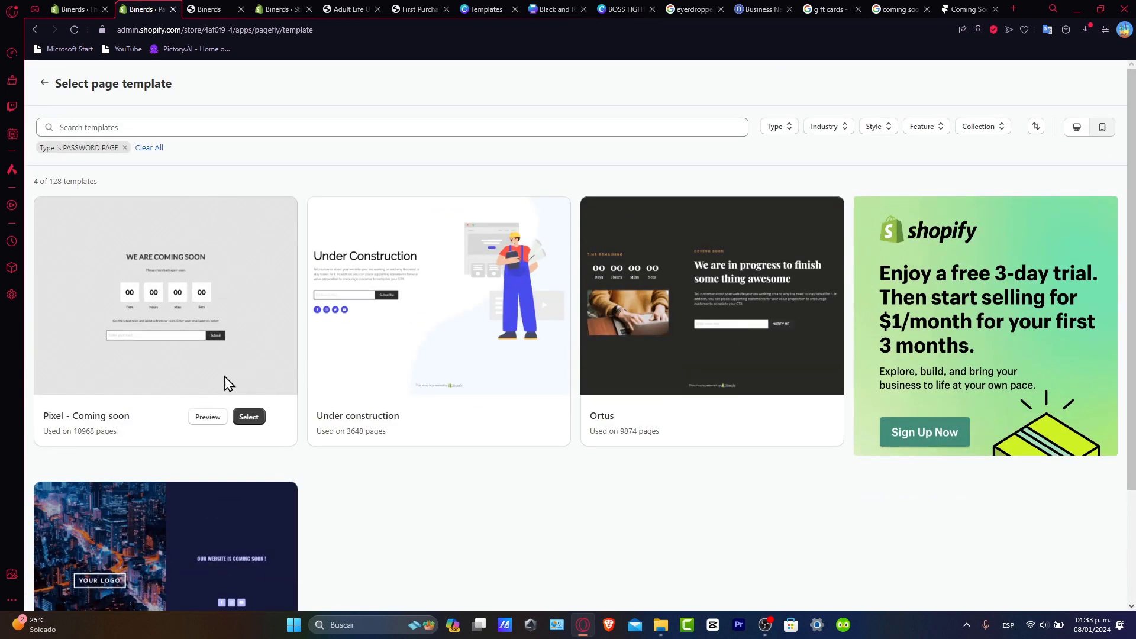
left_click(249, 417)
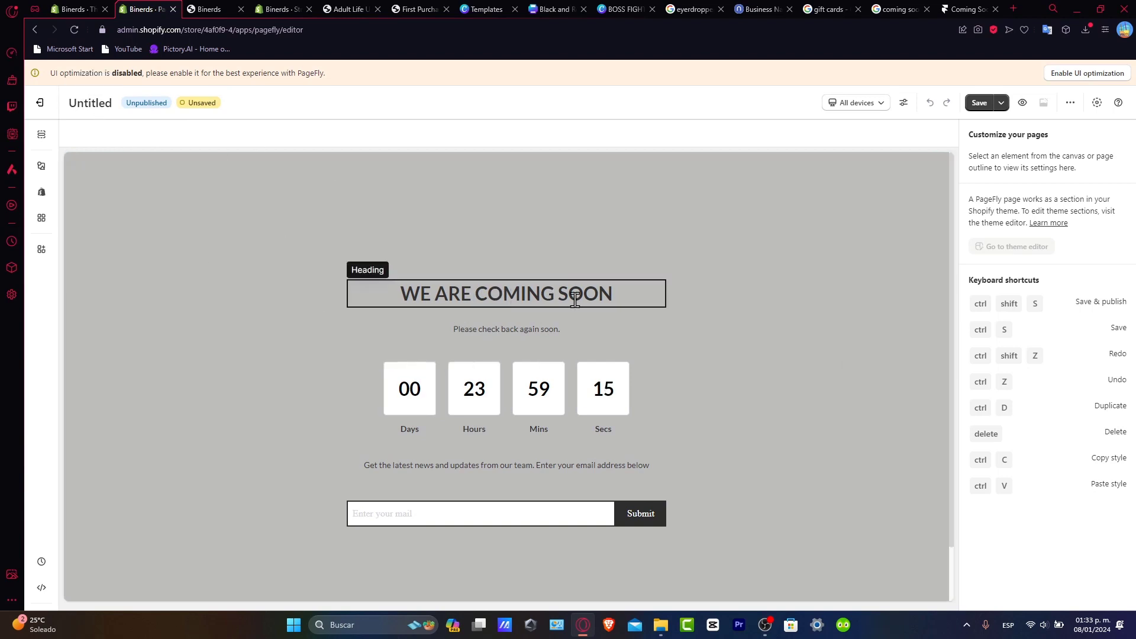
left_click(585, 329)
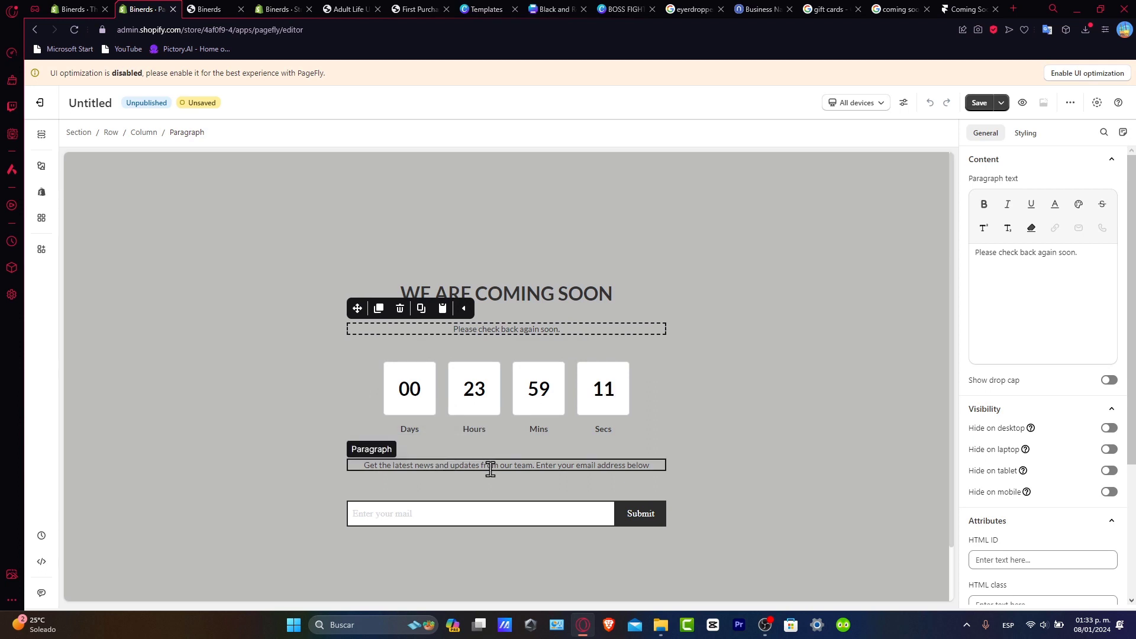
left_click(864, 516)
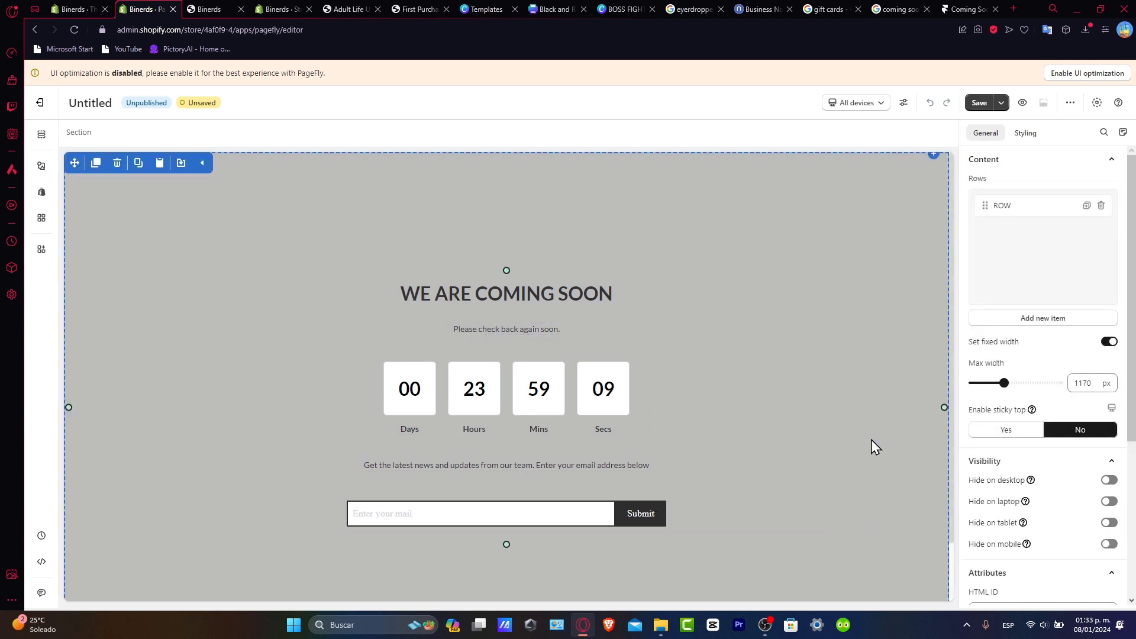
scroll(763, 403, "down", 1)
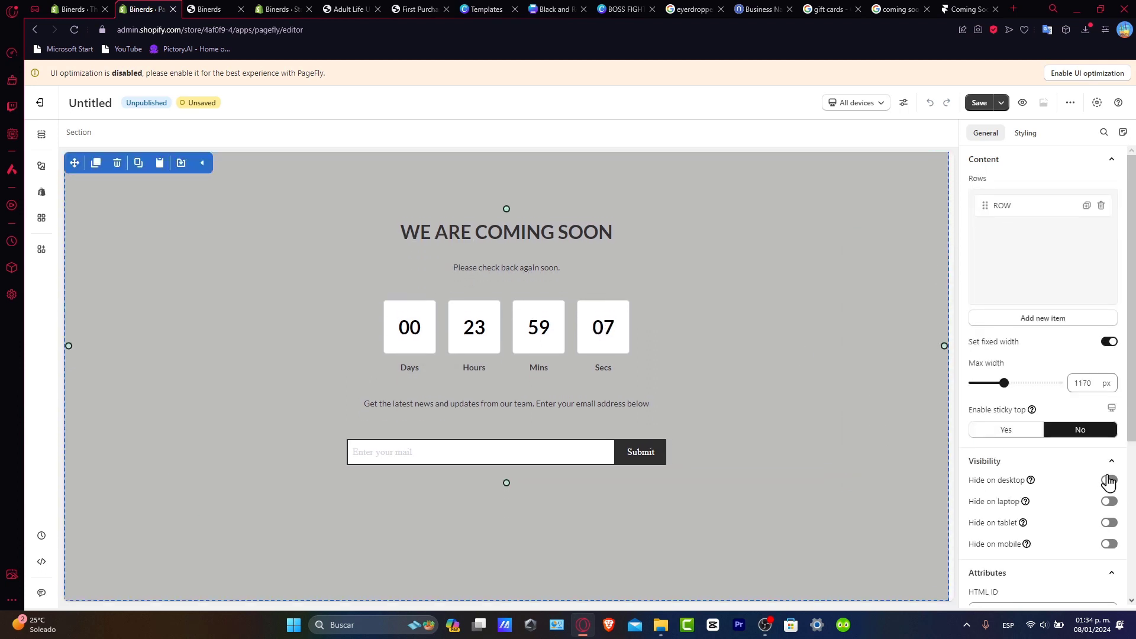
scroll(1094, 485, "down", 4)
scroll(1065, 481, "up", 4)
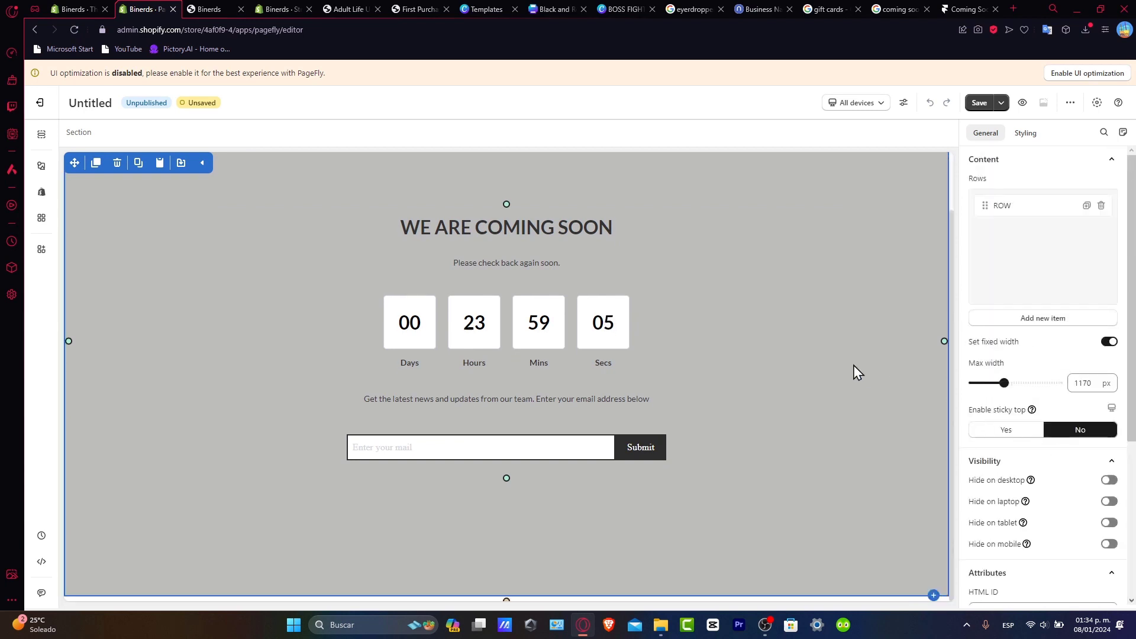
Step: In the section's Styling settings, shift the colour toward pink rgb(241,164,255) with the custom picker
left_click(1023, 135)
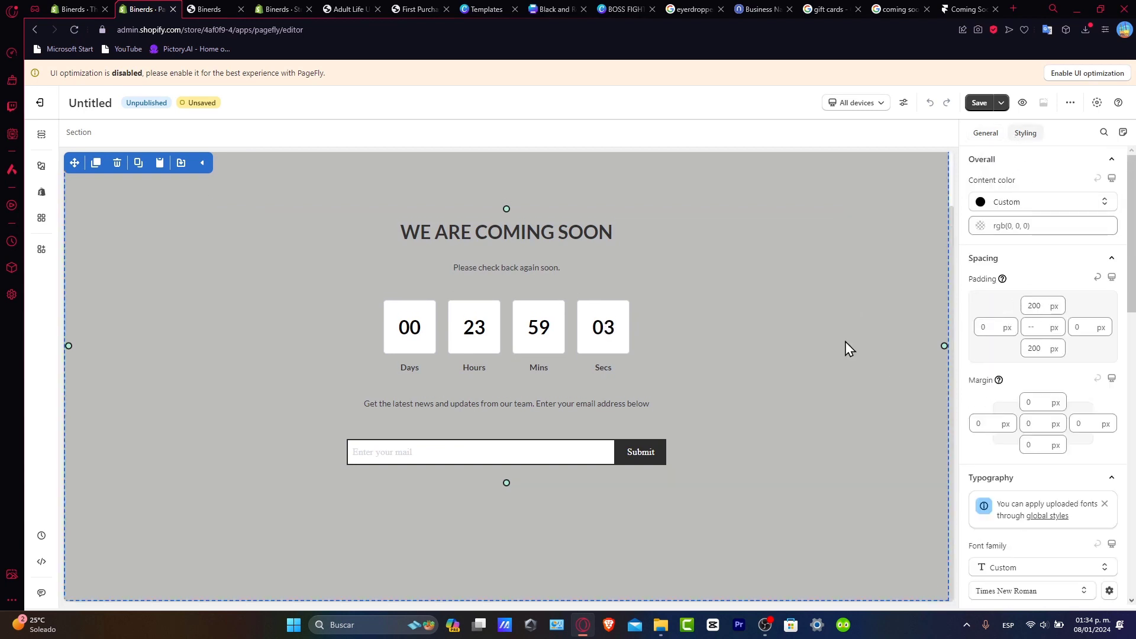
left_click(1036, 202)
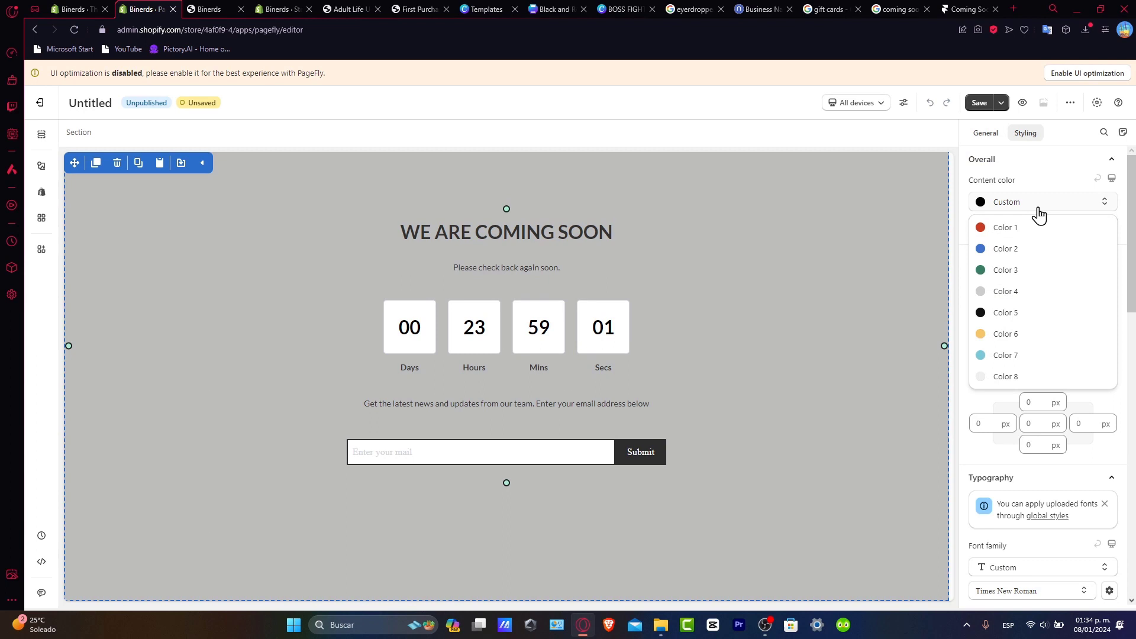
left_click(1038, 227)
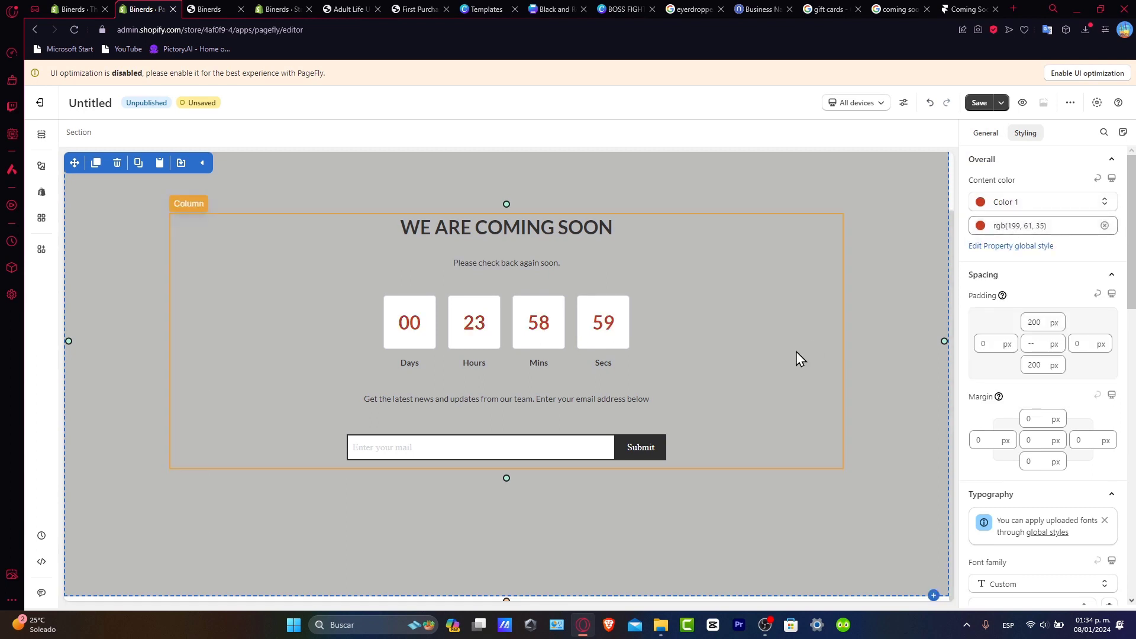
left_click(1024, 214)
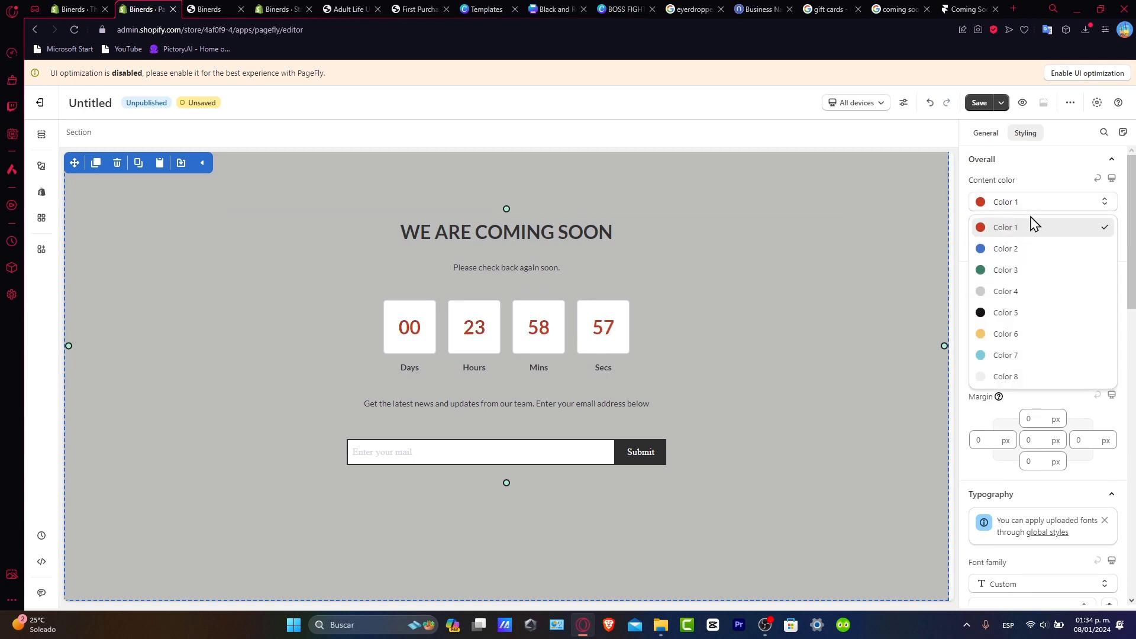
left_click(1039, 227)
left_click(1040, 230)
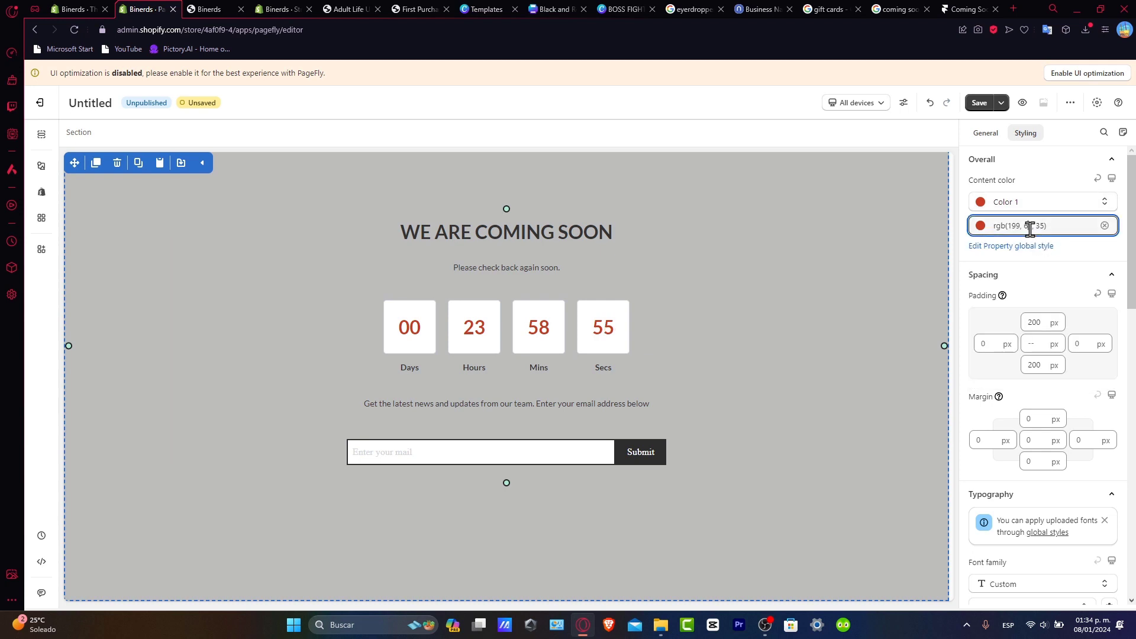
left_click(1095, 318)
left_click_drag(1096, 319, 1096, 296)
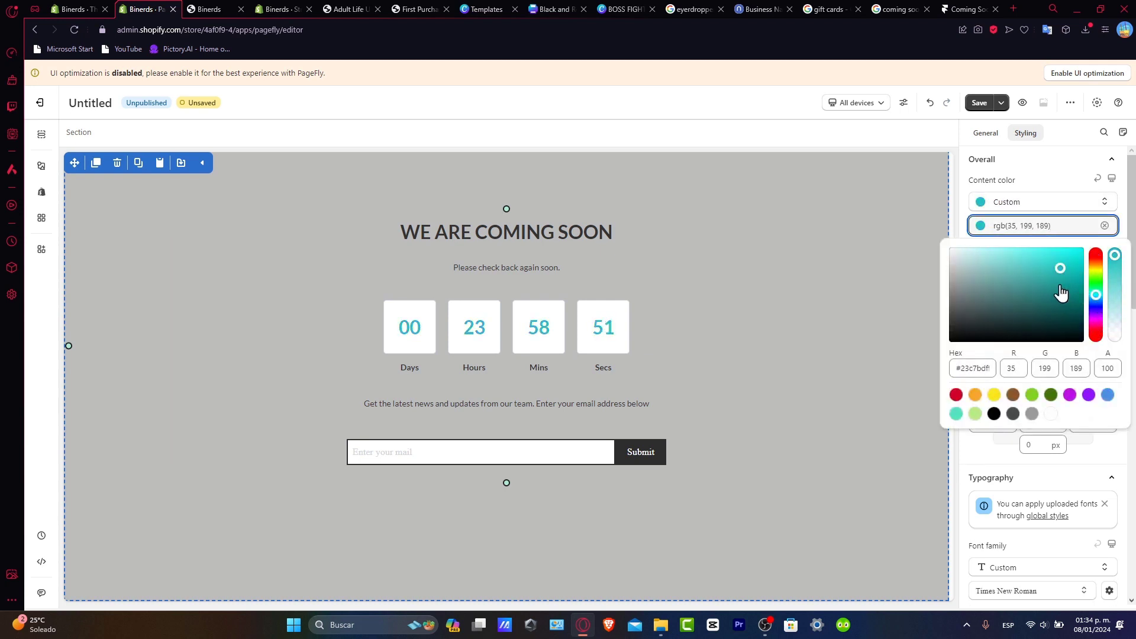
Step: Make the section's content colour light cyan rgb(159,255,249)
left_click(1018, 249)
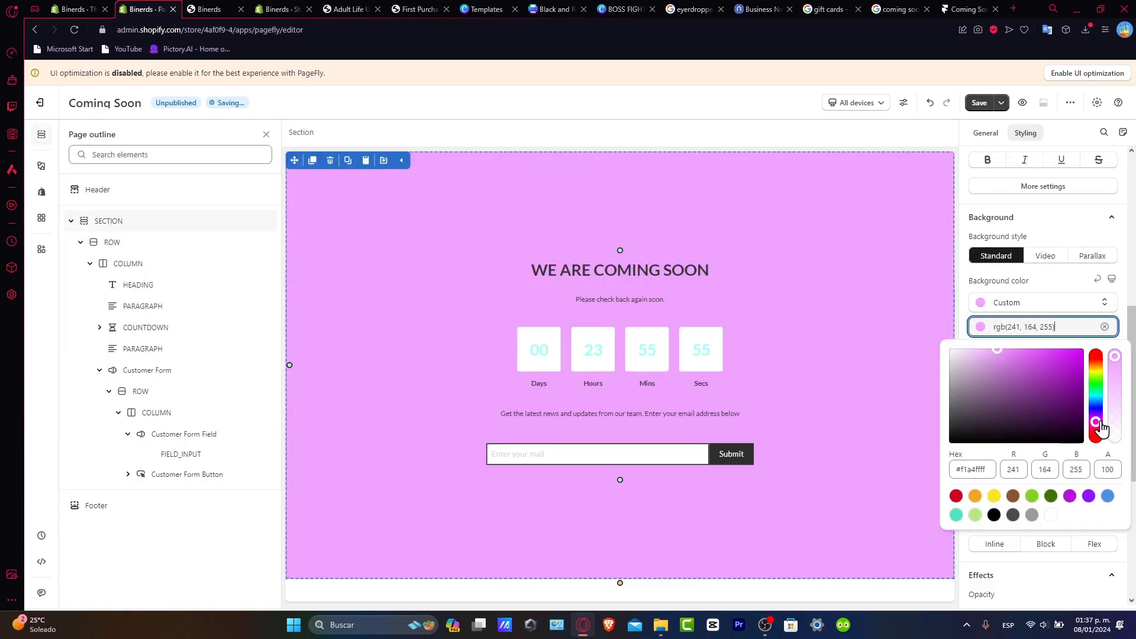
left_click(1062, 237)
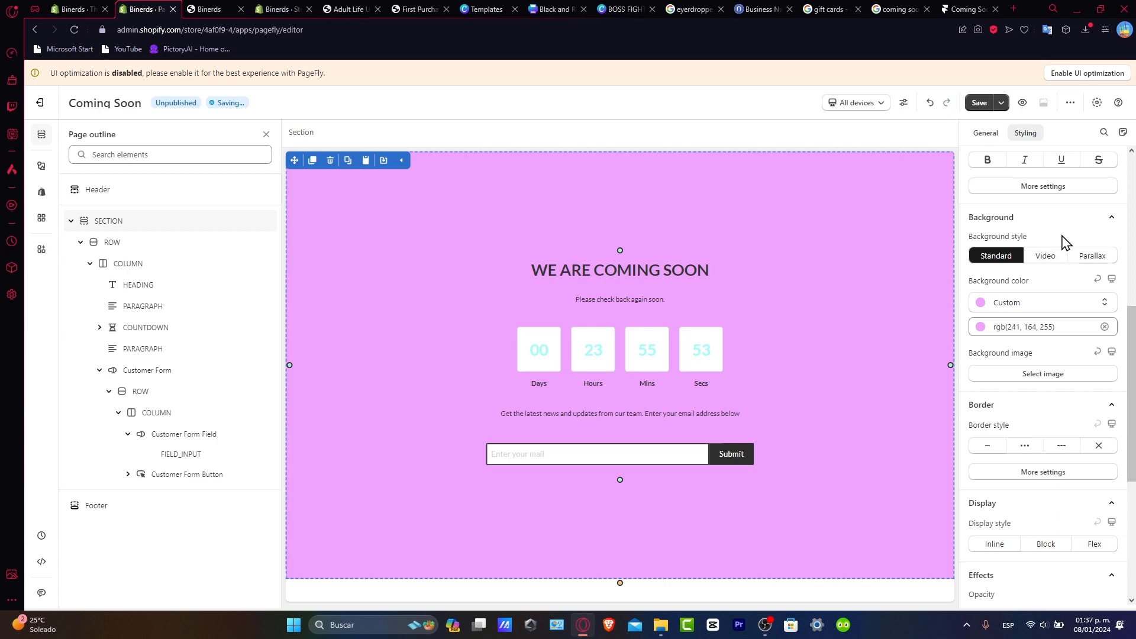
scroll(1062, 235, "up", 5)
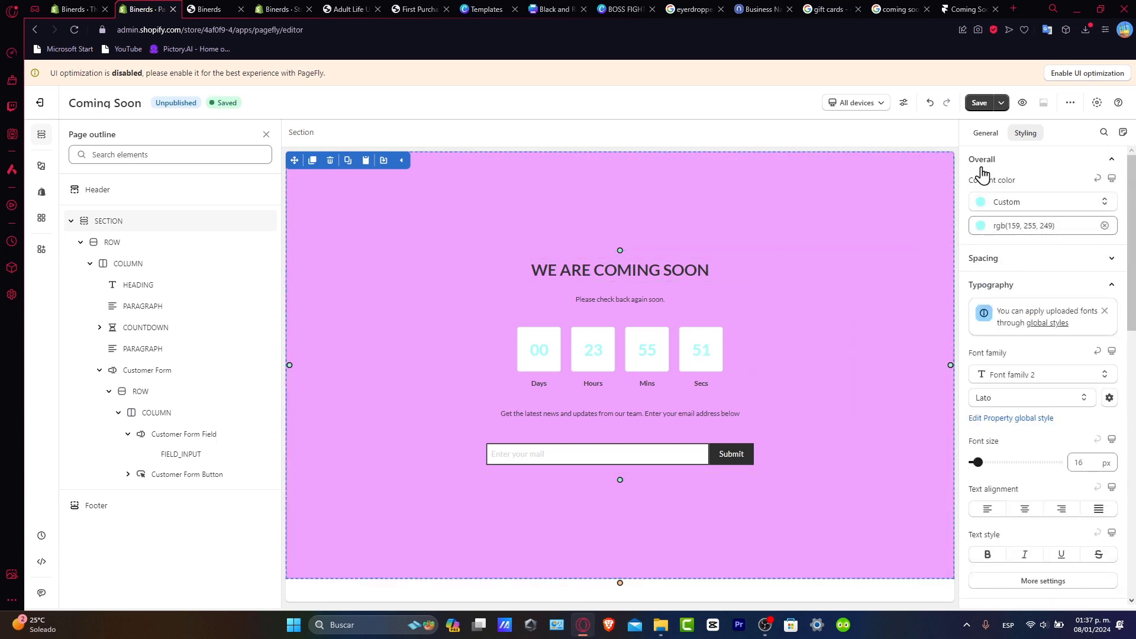
scroll(1074, 300, "down", 8)
scroll(1070, 316, "up", 4)
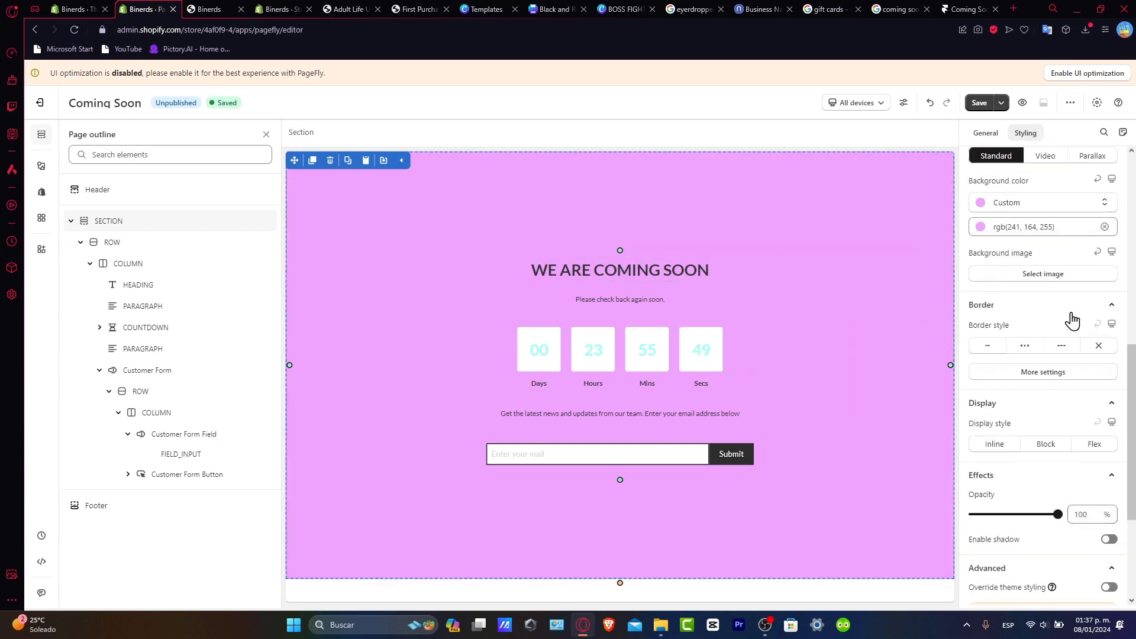
scroll(1048, 319, "up", 3)
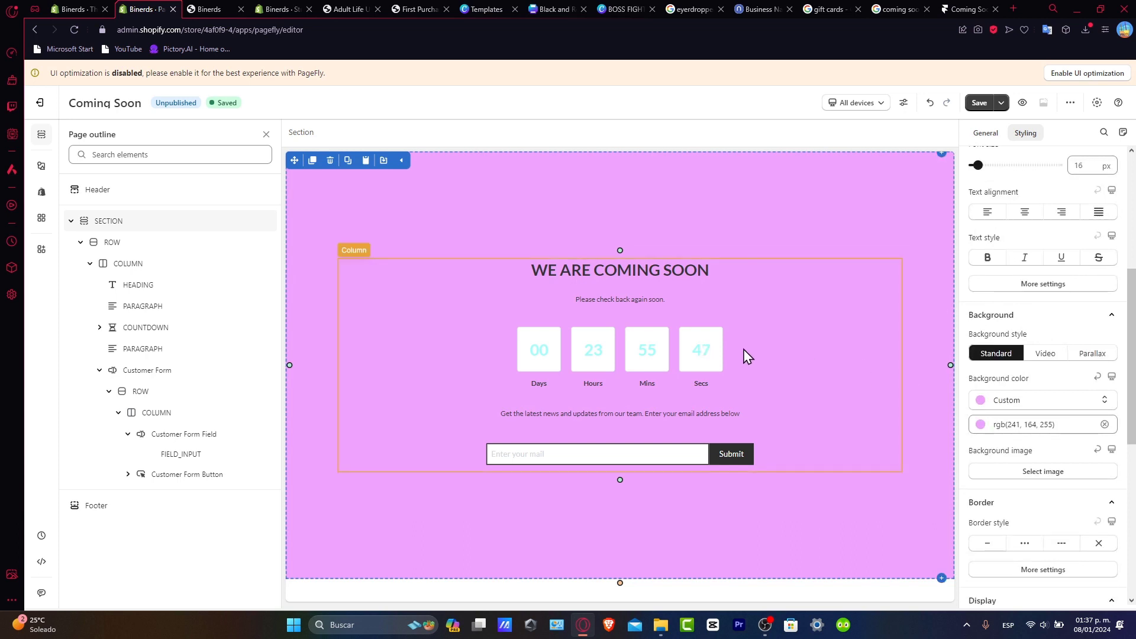
Step: Make the countdown Secs number black using preset Color 5
left_click(699, 355)
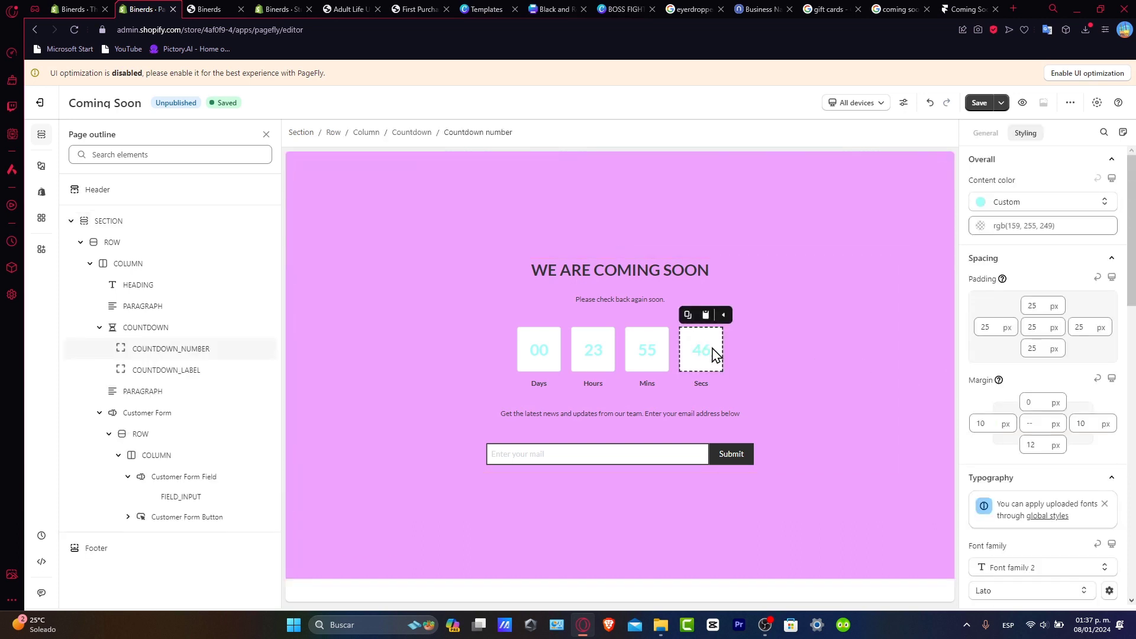
left_click(1049, 207)
left_click(1049, 207)
left_click(1049, 207)
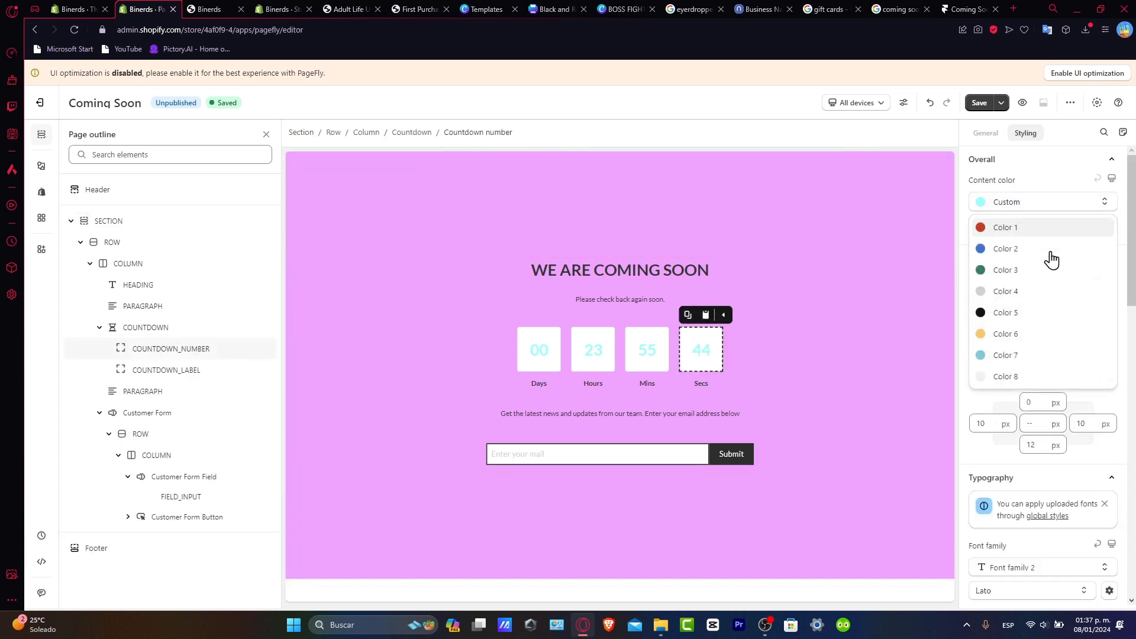
left_click(1025, 313)
Step: Make the WE ARE COMING SOON heading light cyan rgb(148,255,249) and save the page
left_click(889, 406)
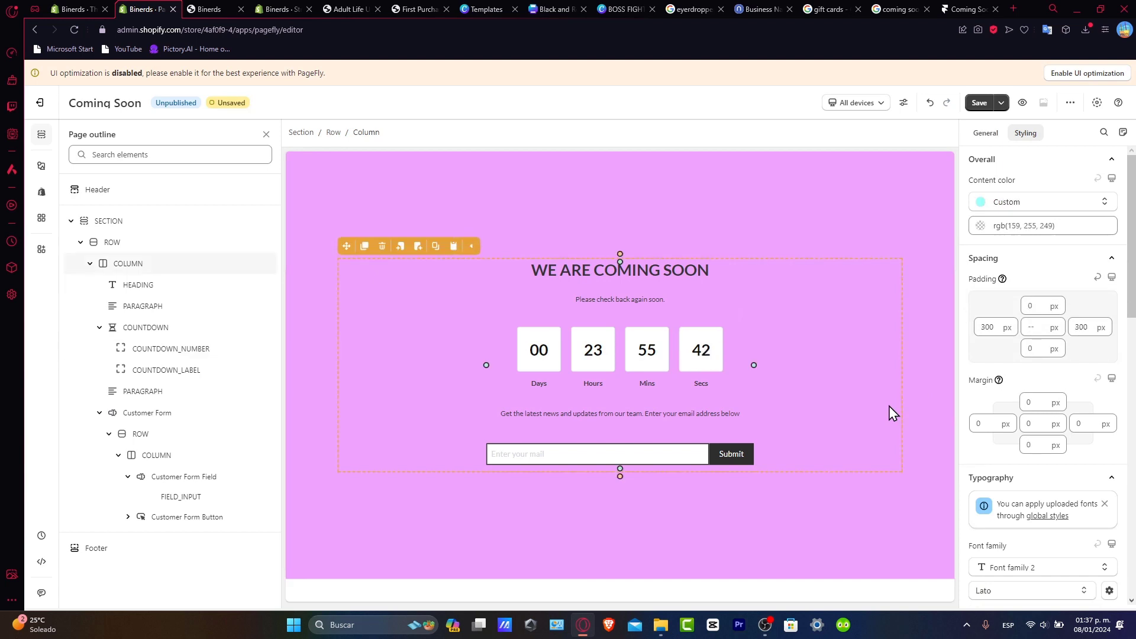
left_click(678, 270)
left_click(1033, 306)
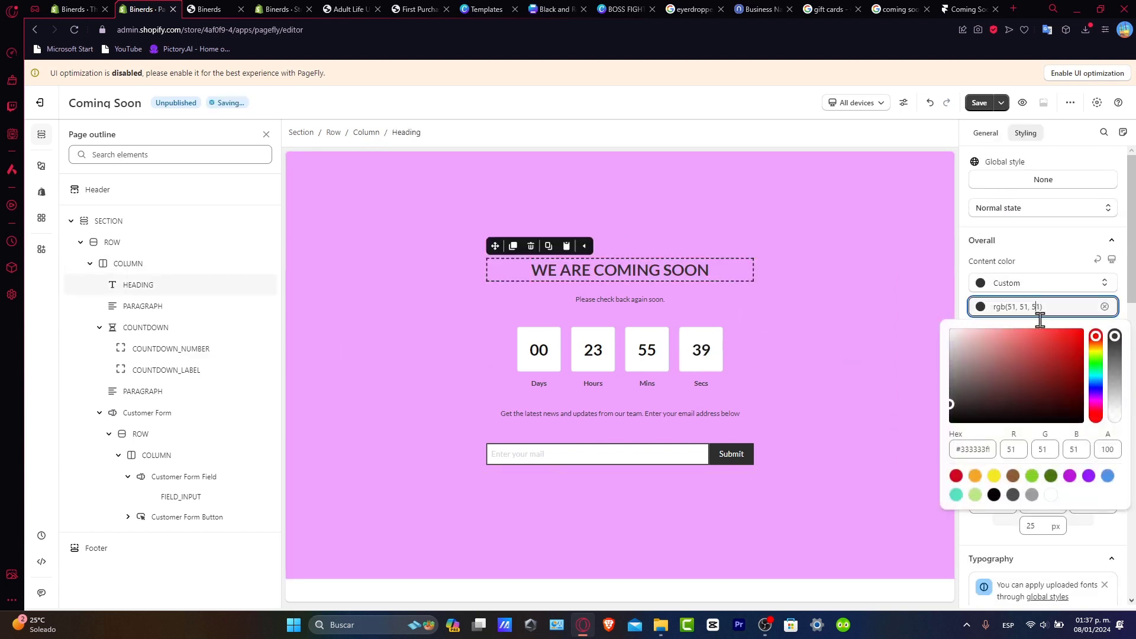
left_click(1096, 378)
left_click(1027, 352)
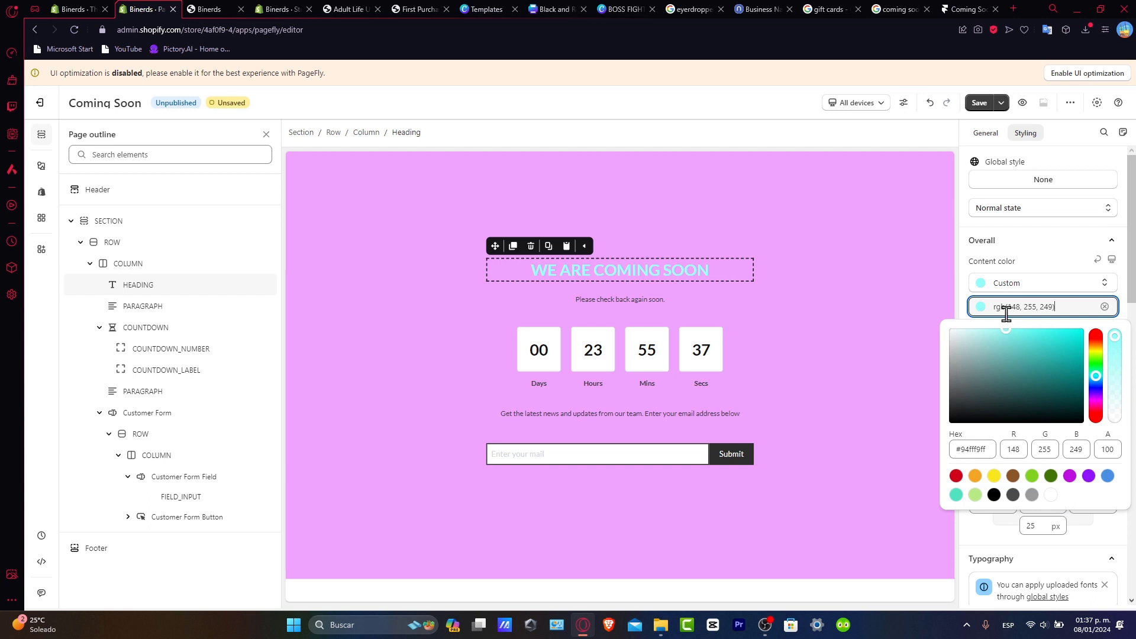
left_click(1085, 314)
left_click(1072, 339)
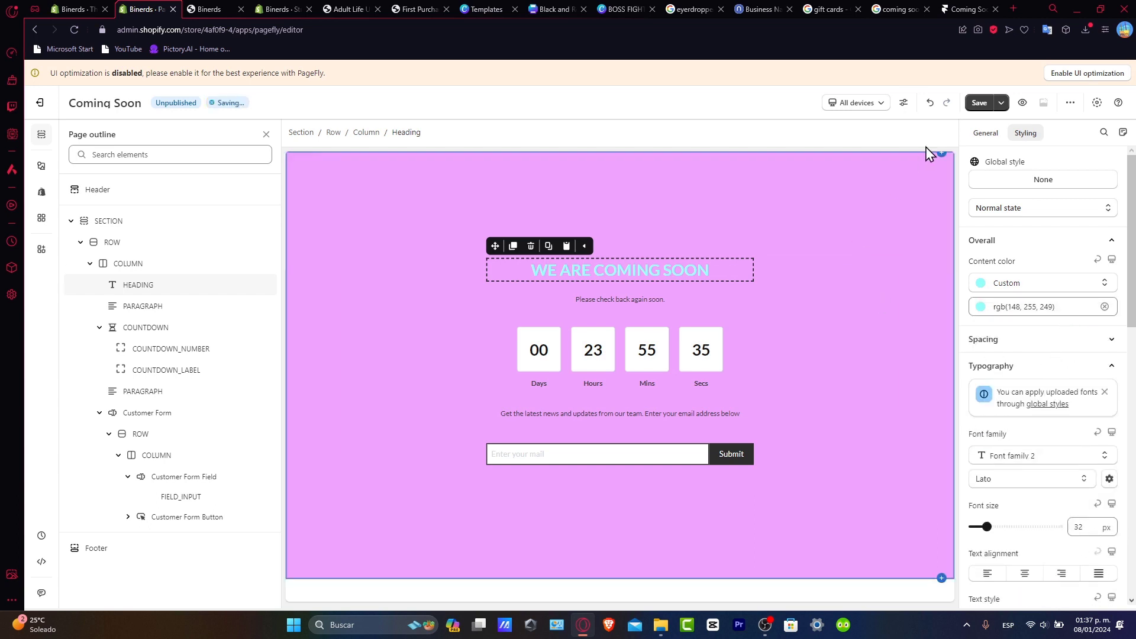
left_click(987, 104)
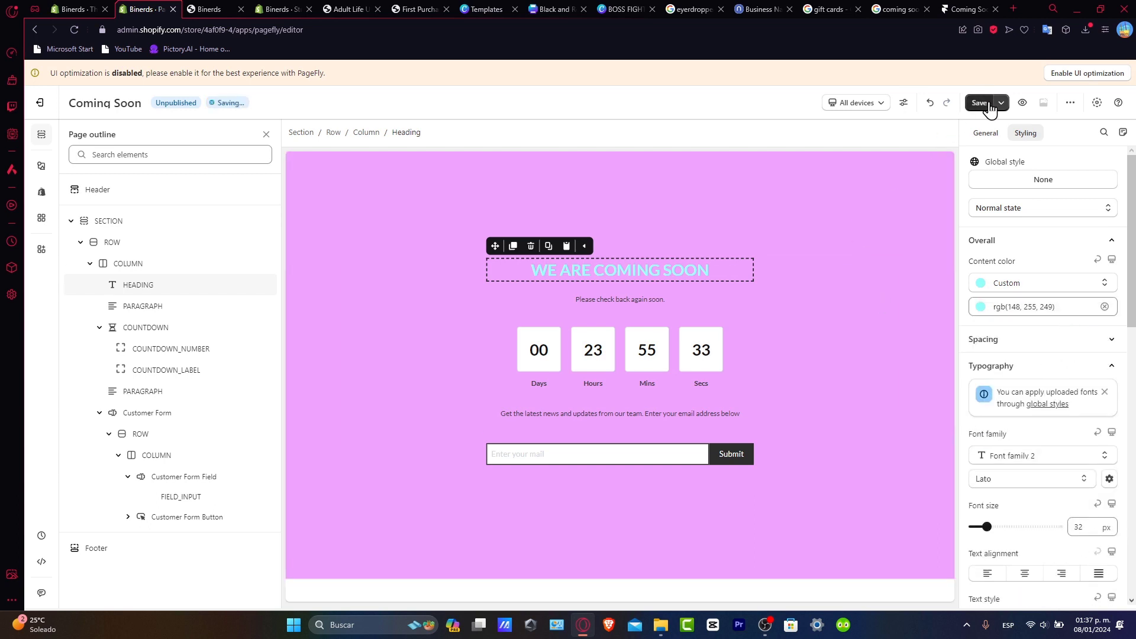
left_click(987, 104)
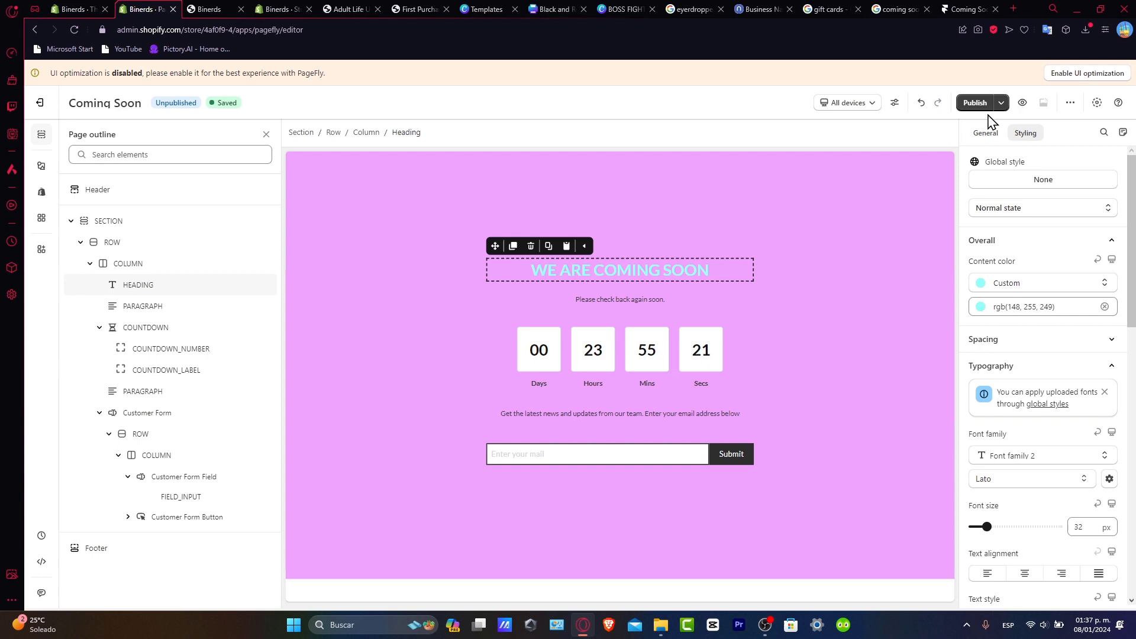
Step: Publish the Coming Soon page as the password page using the free publishing slot
left_click(982, 106)
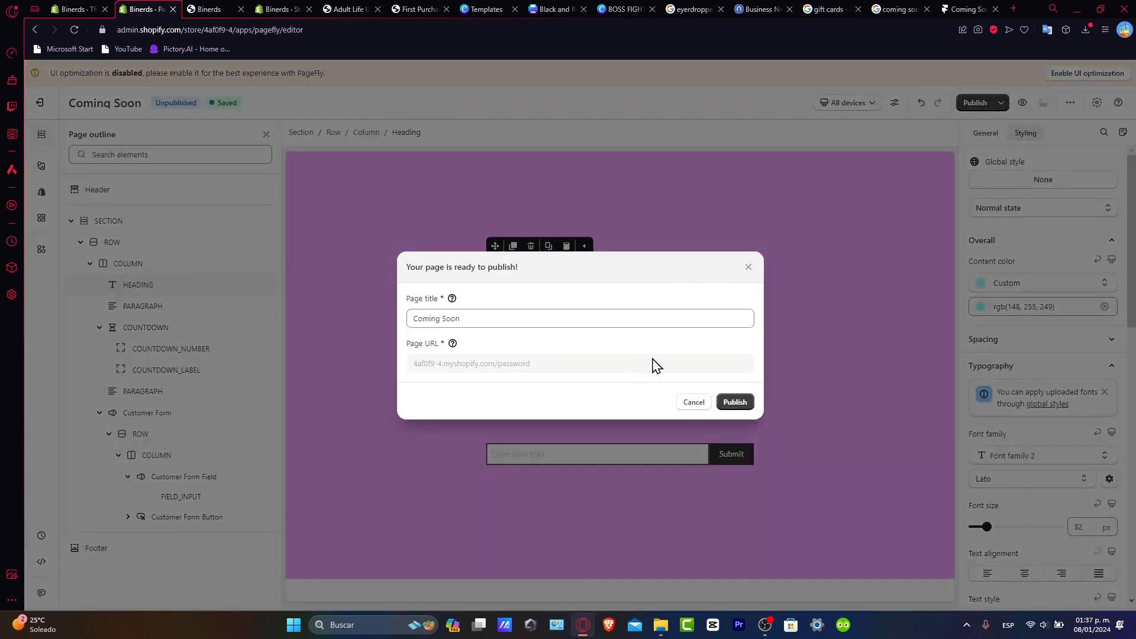
left_click(497, 320)
left_click(557, 376)
left_click(743, 406)
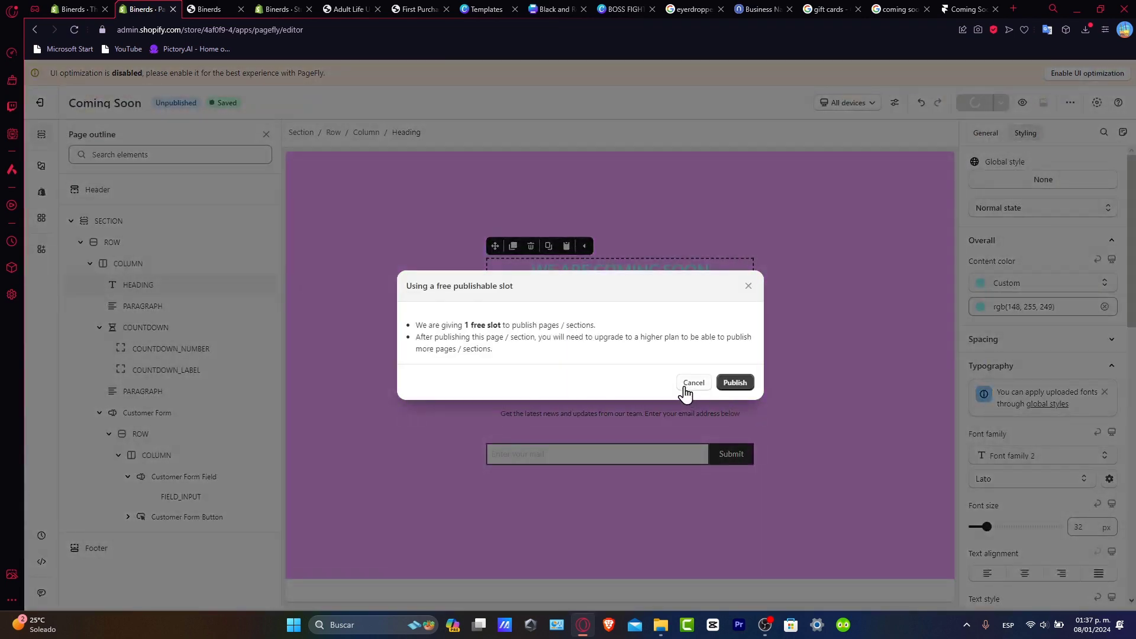
left_click(734, 382)
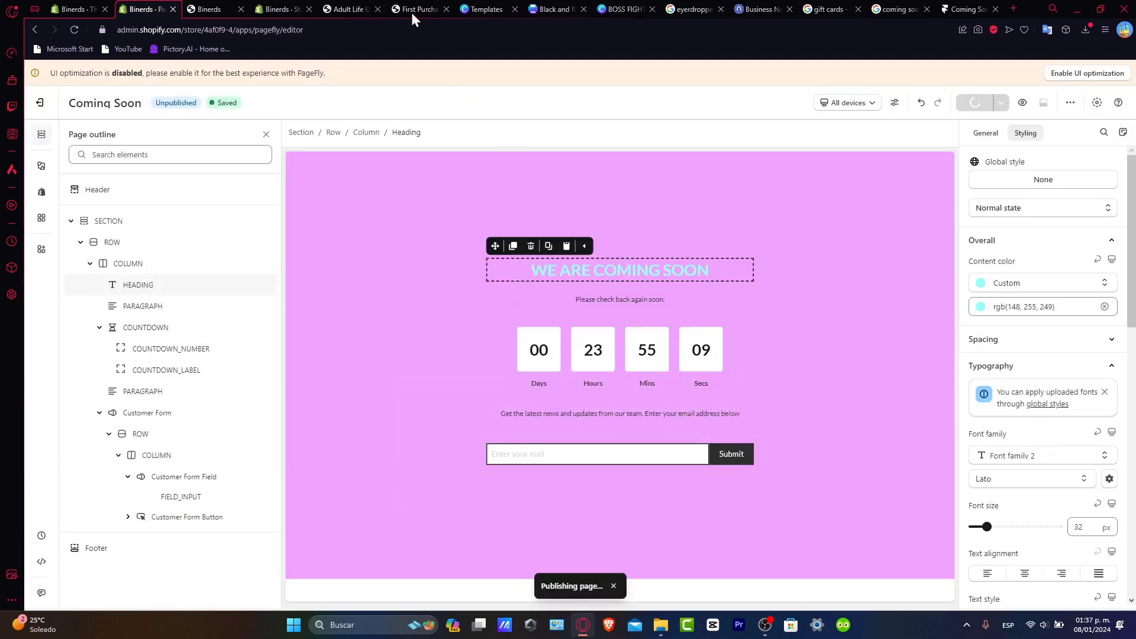
left_click(79, 9)
Step: Reload the storefront password page and scroll through the pink countdown section to verify it
left_click(254, 148)
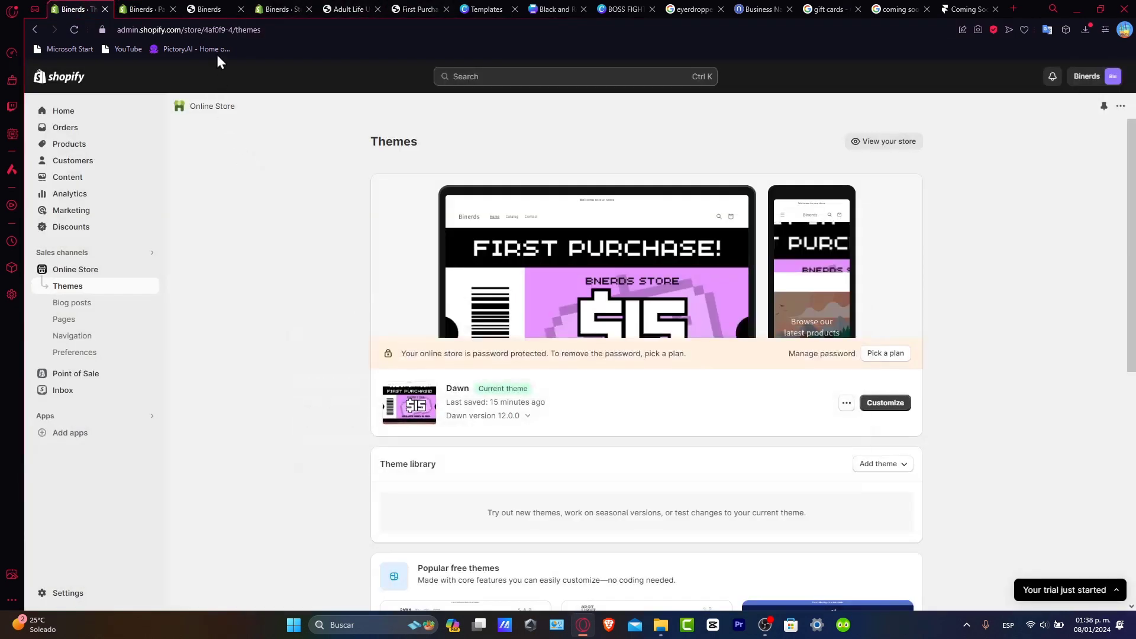
left_click_drag(184, 29, 214, 29)
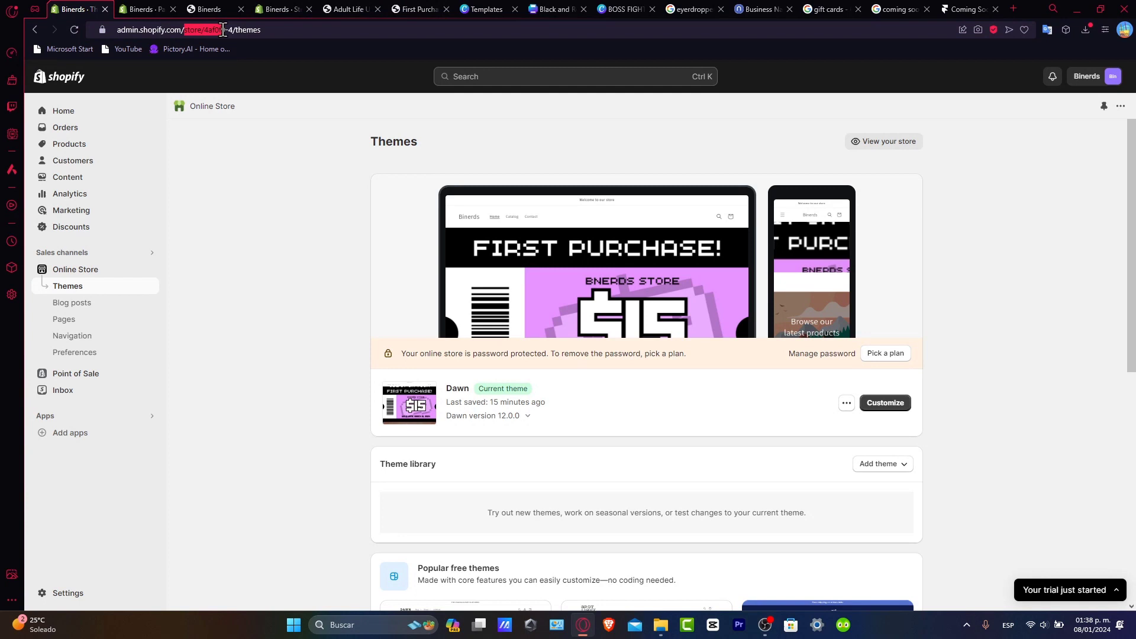
left_click(207, 9)
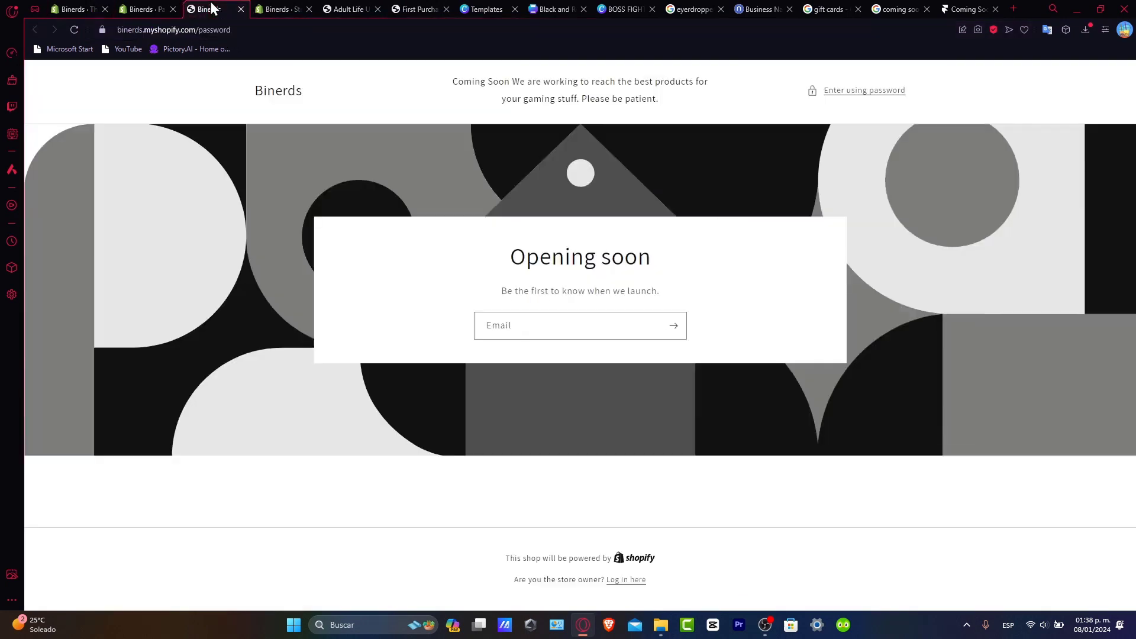
left_click(75, 30)
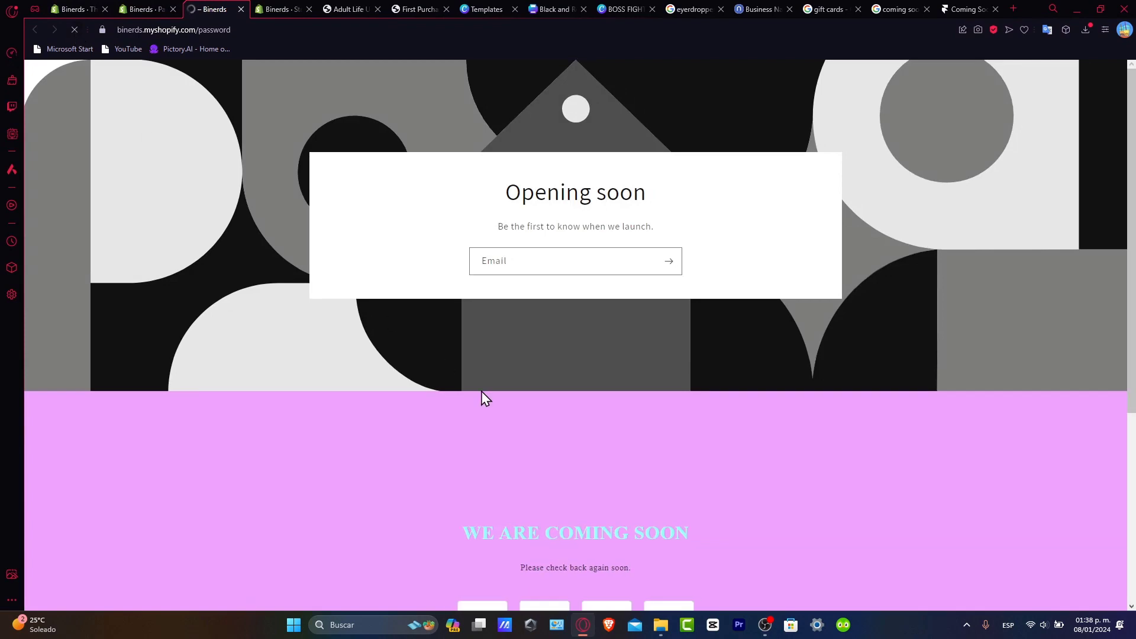
scroll(481, 392, "down", 5)
scroll(669, 512, "up", 5)
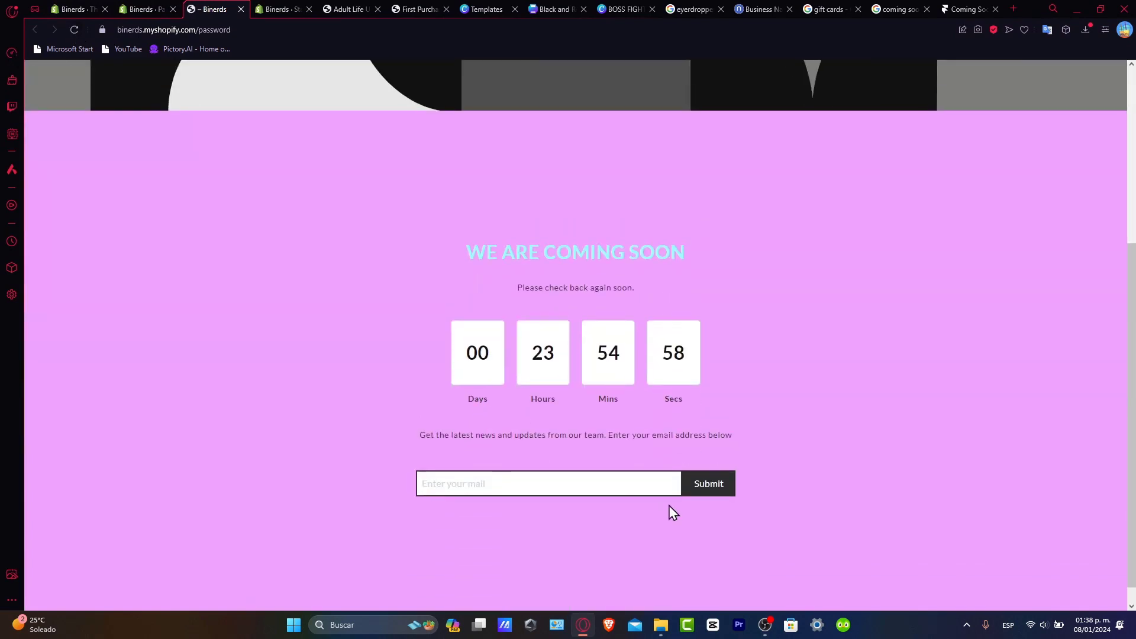
scroll(684, 408, "down", 5)
scroll(684, 421, "up", 5)
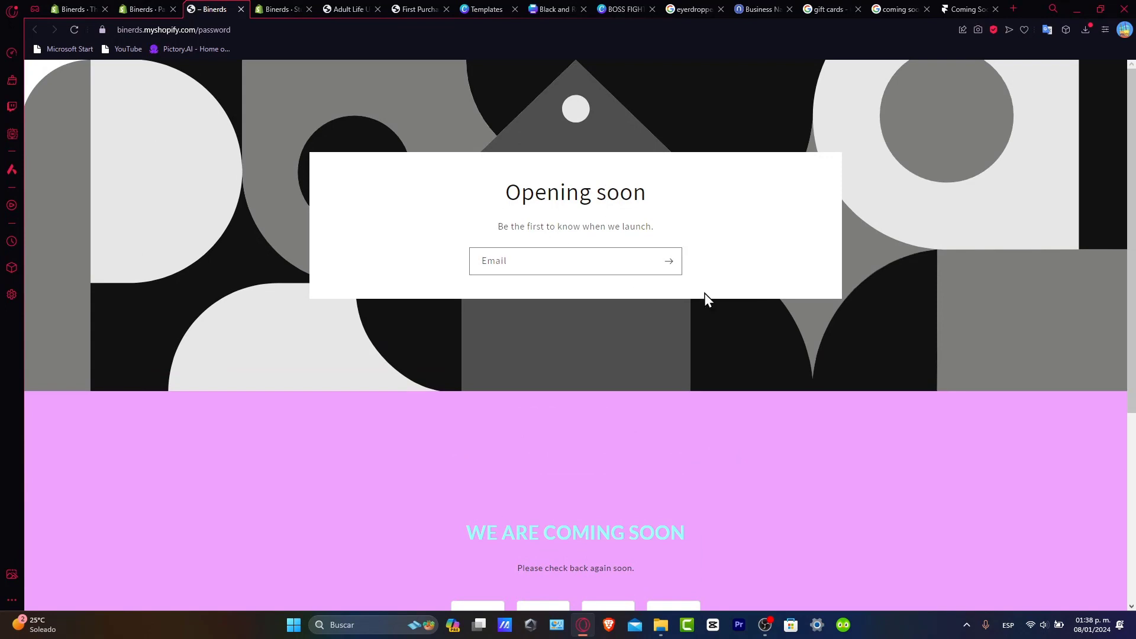
scroll(740, 355, "down", 5)
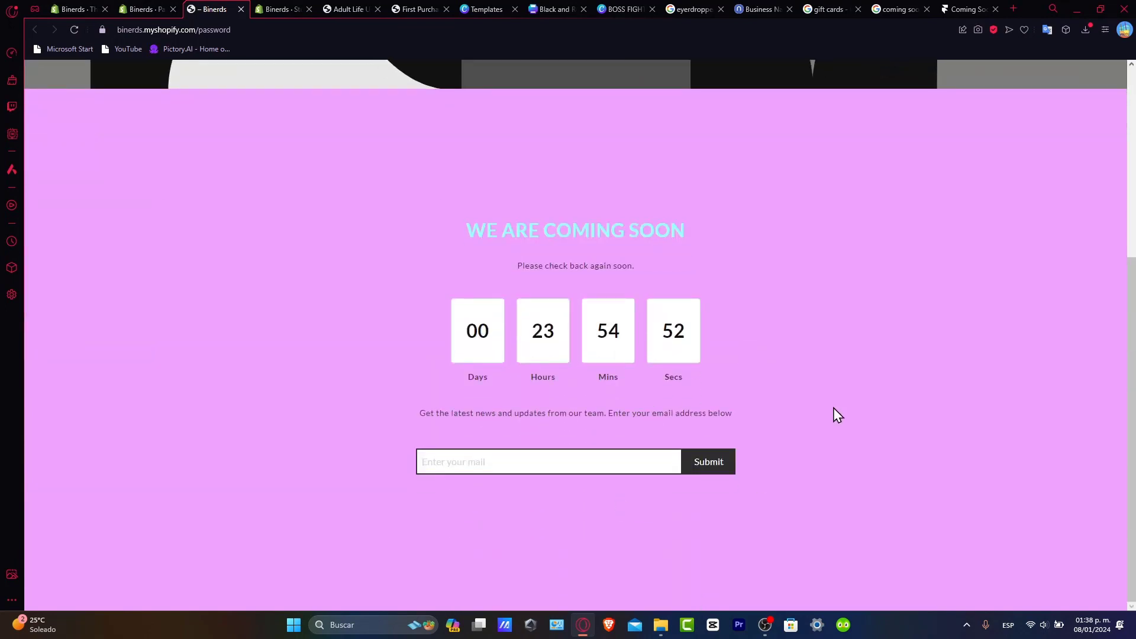
left_click(145, 8)
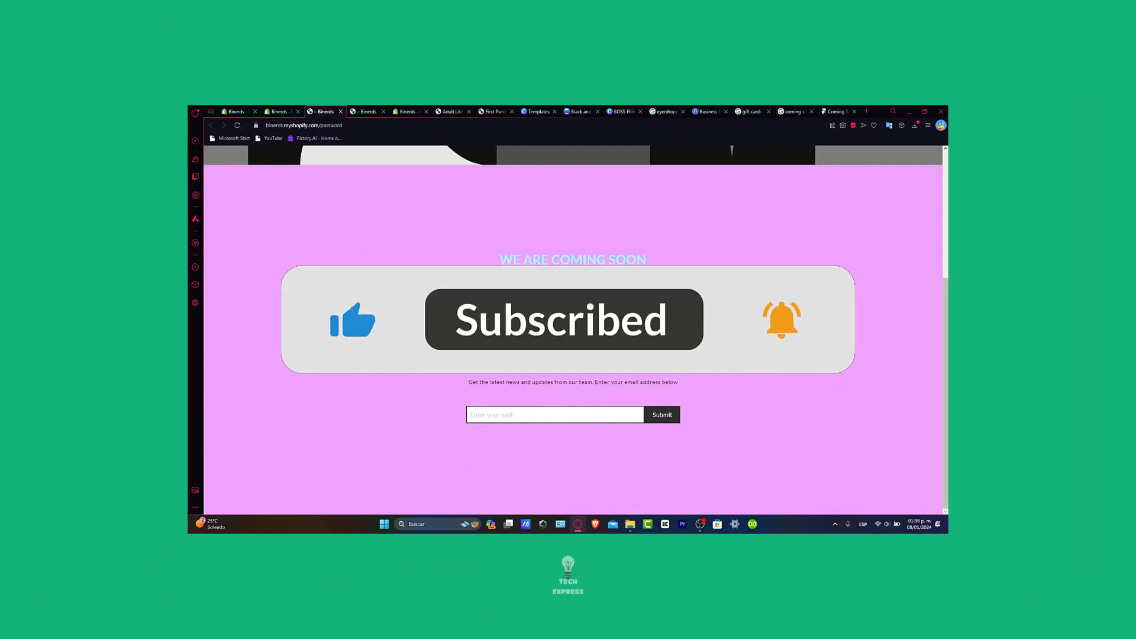
Step: Return to the Shopify admin Themes page listing Dawn as the current theme
left_click(287, 111)
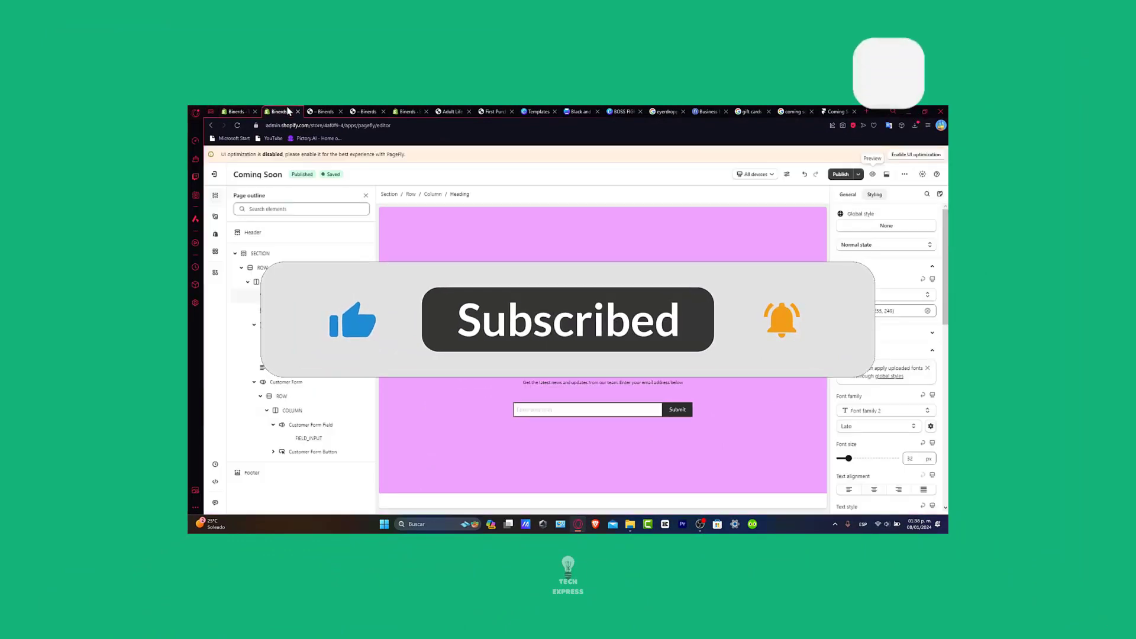
left_click(237, 111)
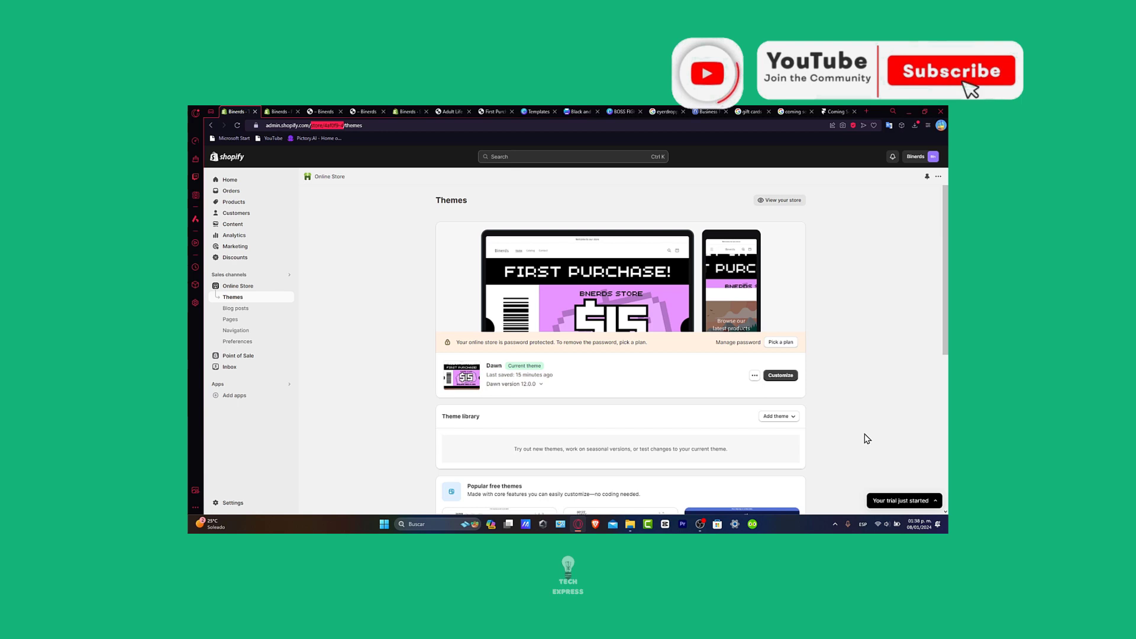